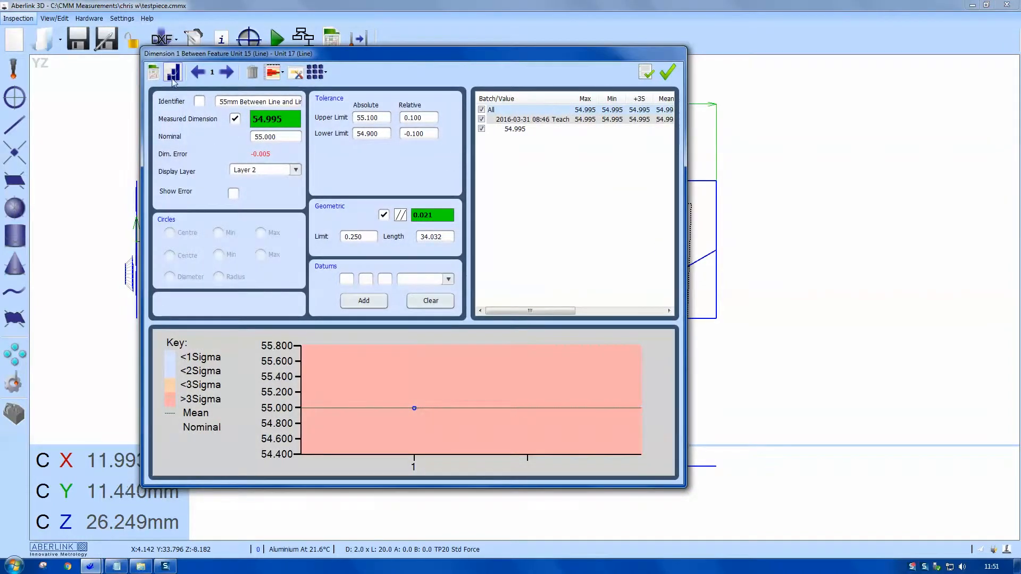
Hide the dimension's statistics, move its dialog clear of the part, and show the identifier on the drawing label.
left_click(172, 72)
left_click_drag(336, 60, 317, 70)
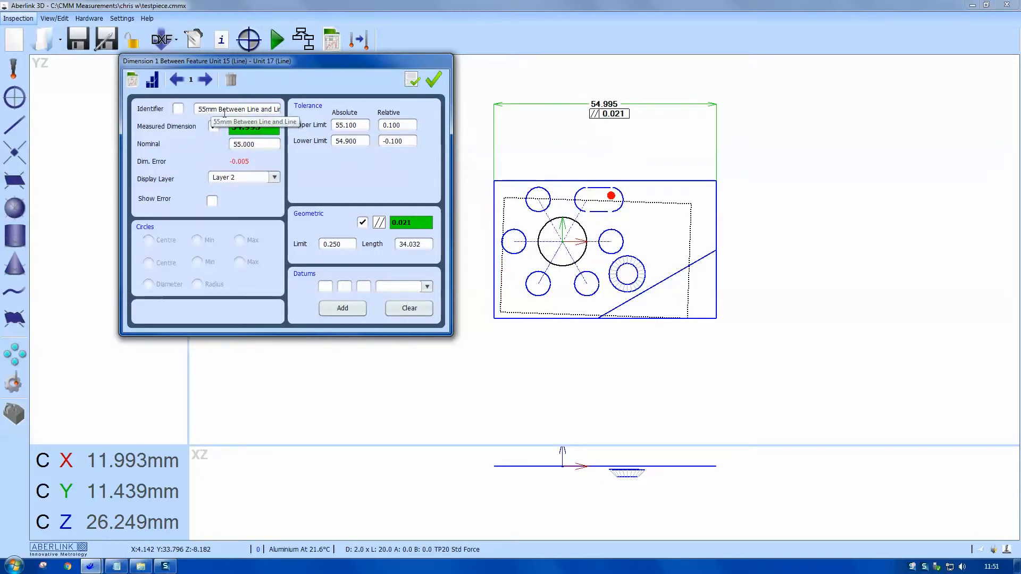
left_click(178, 109)
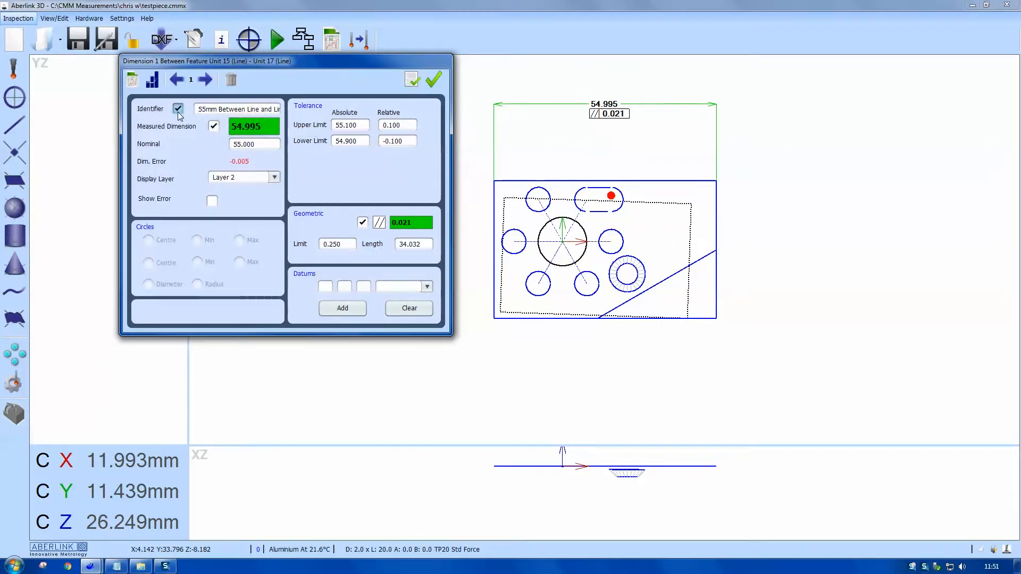
left_click(407, 81)
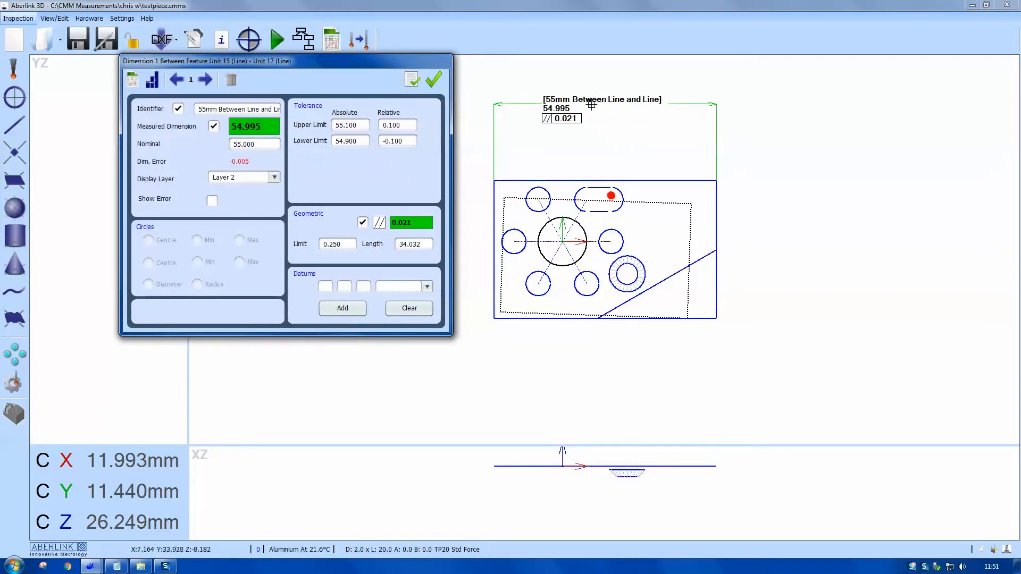
Rename the dimension's identifier as "55mm Length" and apply the change to the drawing.
left_click_drag(220, 109, 290, 117)
type("Length")
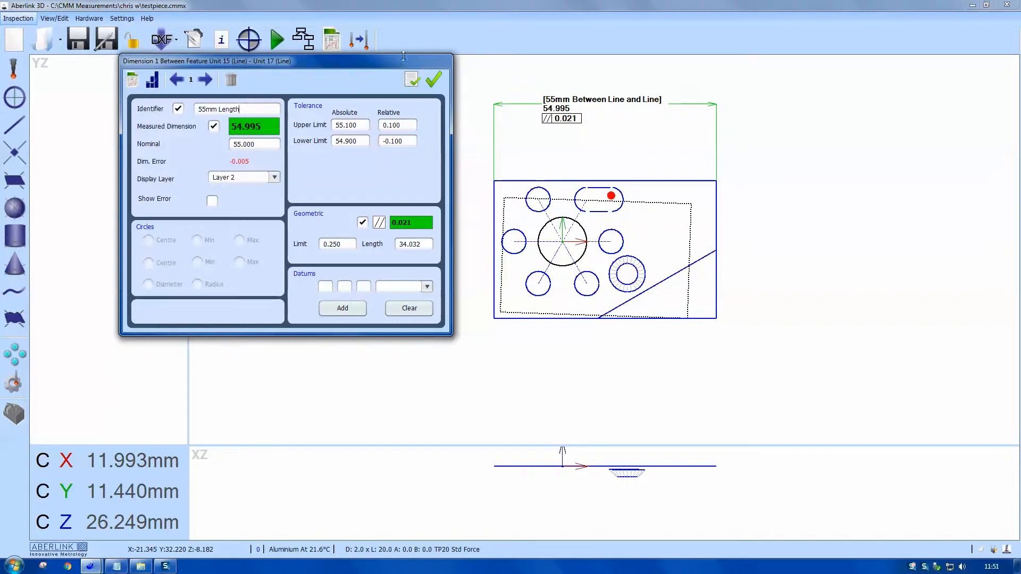
left_click(413, 79)
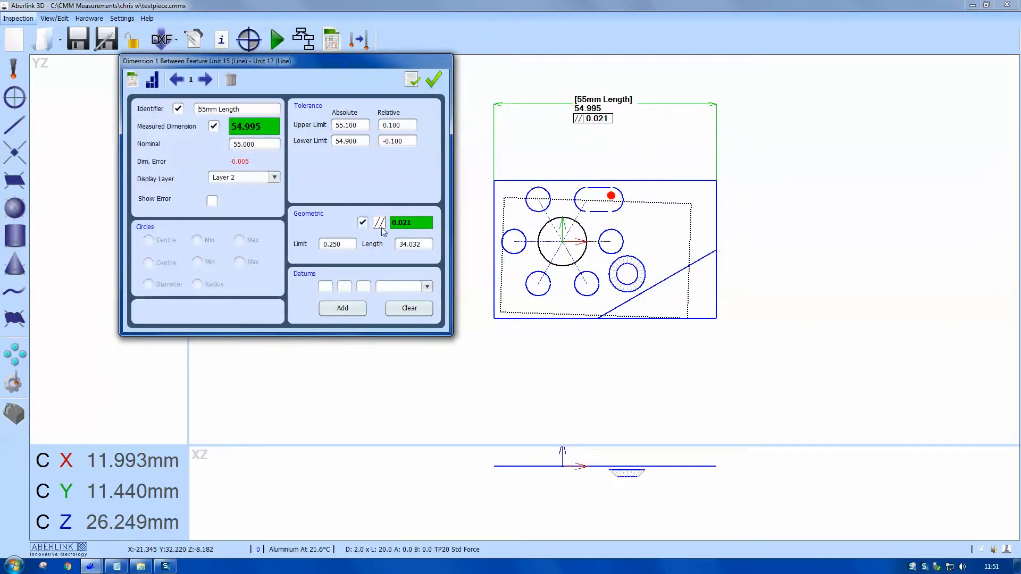
Temporarily hide the parallelism value and then the measured value on the 55mm Length label, restoring each of them.
left_click(363, 223)
left_click(412, 79)
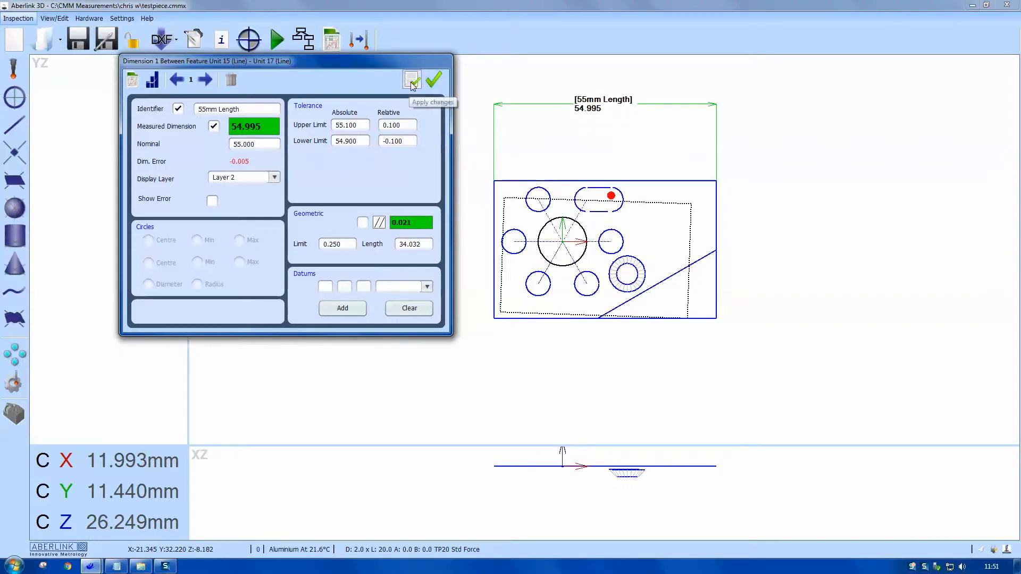
left_click(362, 223)
left_click(214, 127)
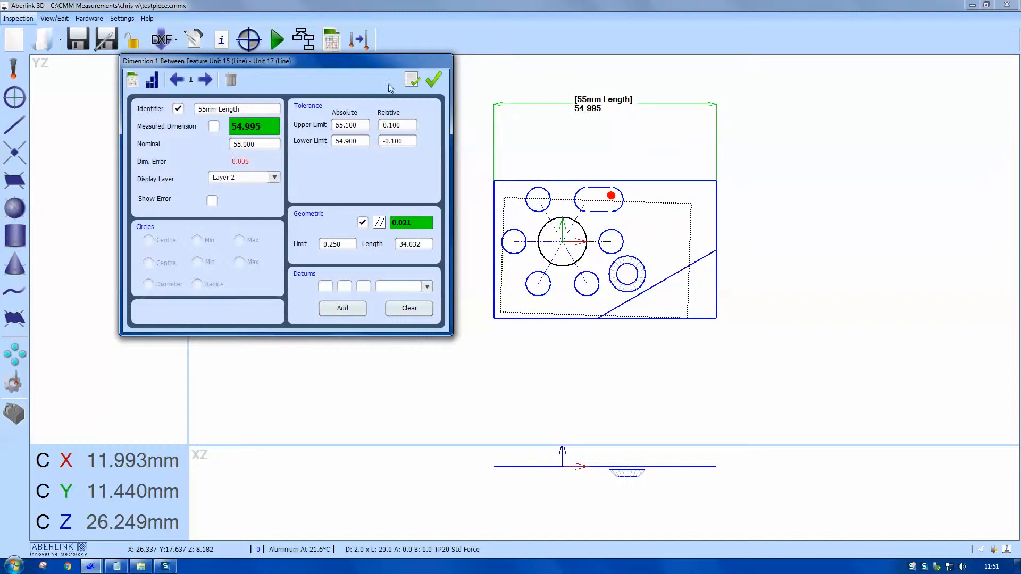
left_click(412, 80)
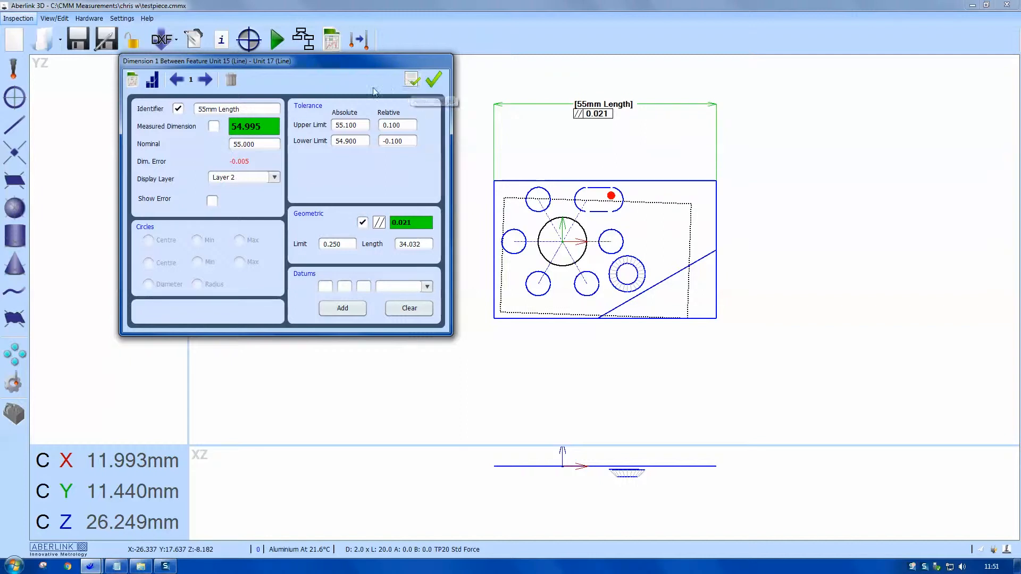
left_click(213, 126)
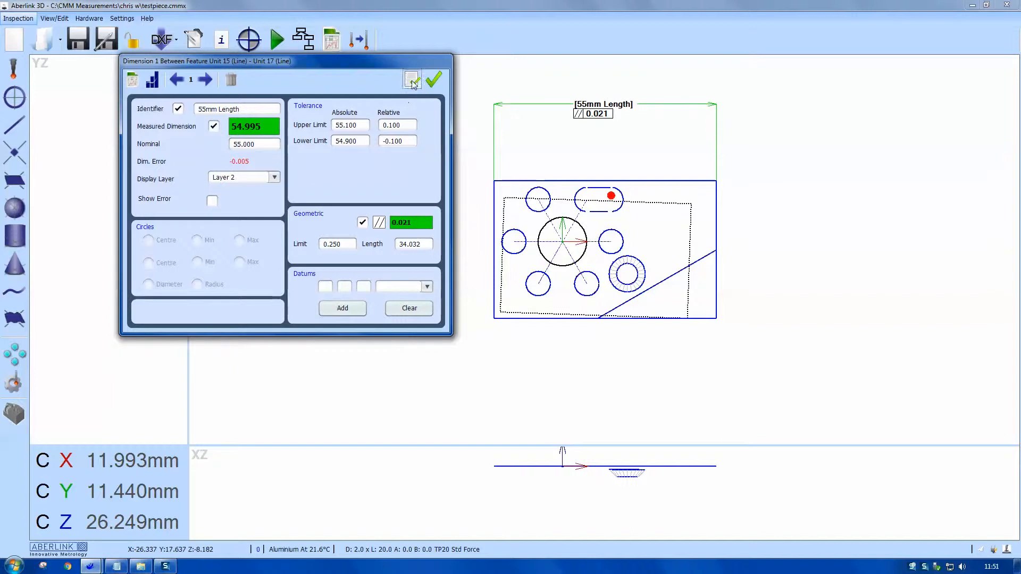
left_click(413, 81)
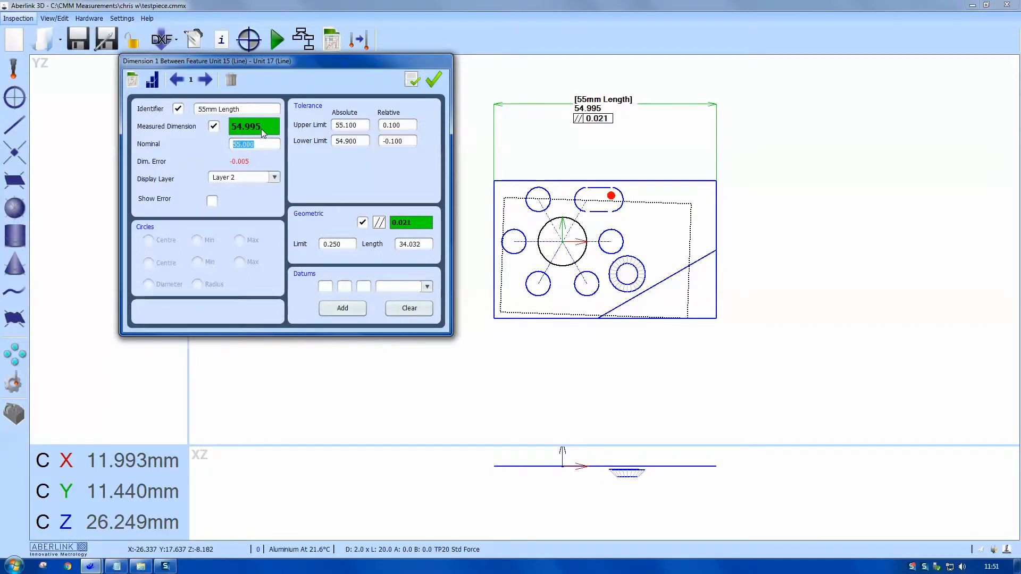
Try a nominal of 56 for the 55mm Length dimension, then restore the nominal to 55.
left_click_drag(259, 144, 233, 145)
type("56")
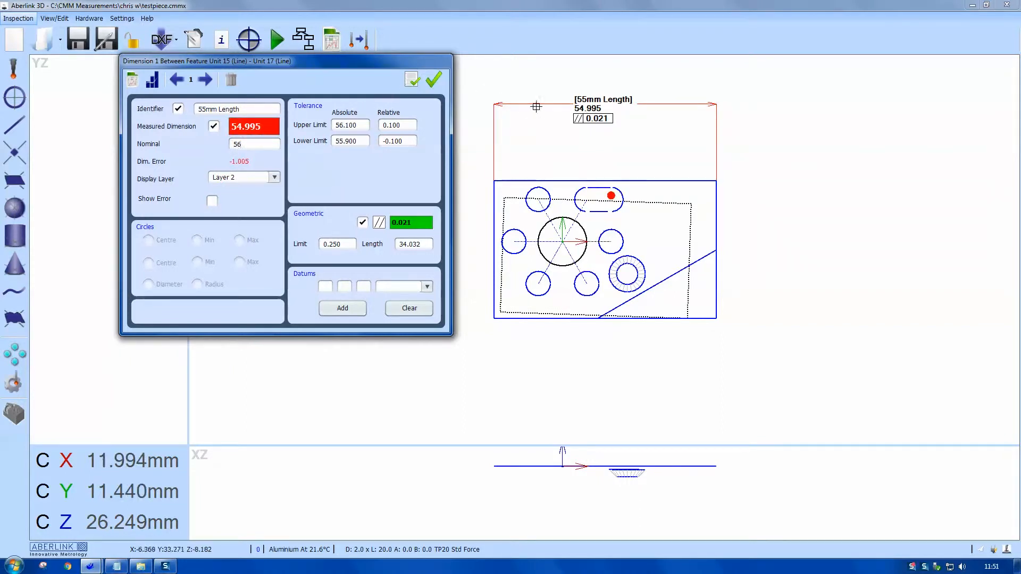
type("55")
key("Return")
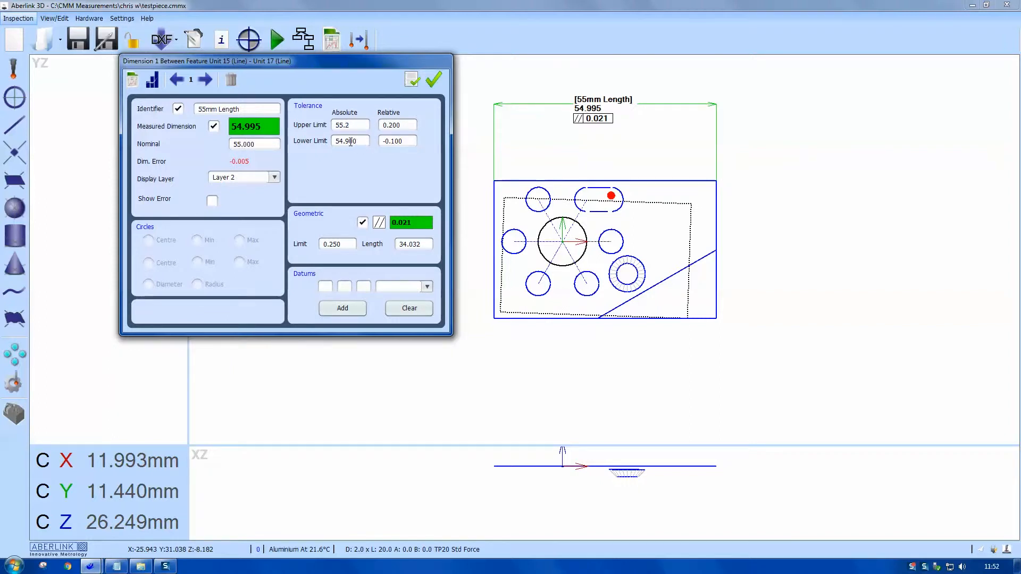
Set the 55mm Length tolerance to an absolute upper limit of 55.2 and a relative lower limit of -0.001, and accept the dimension.
type("8")
left_click_drag(392, 141, 413, 143)
type("00")
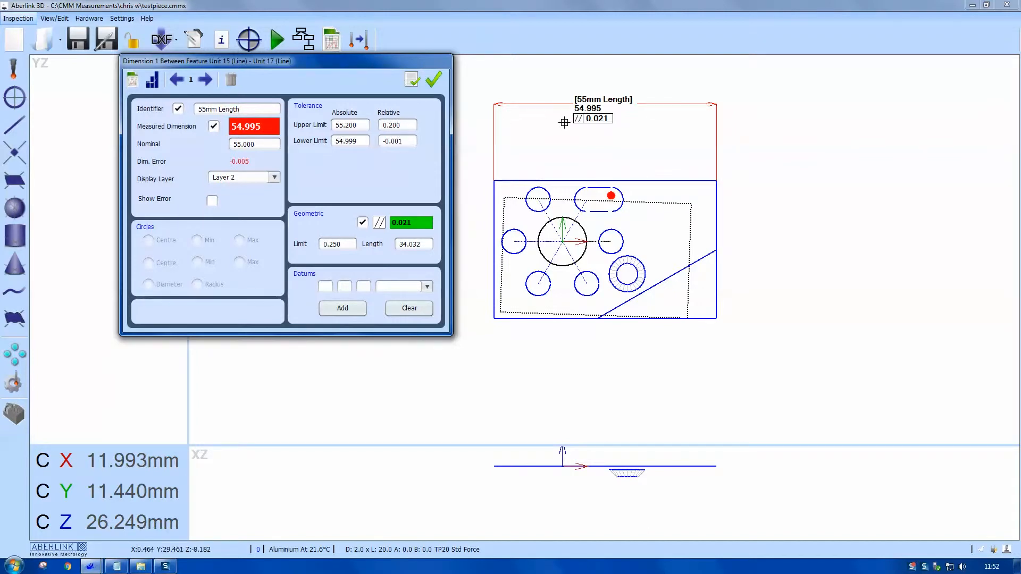
left_click(434, 81)
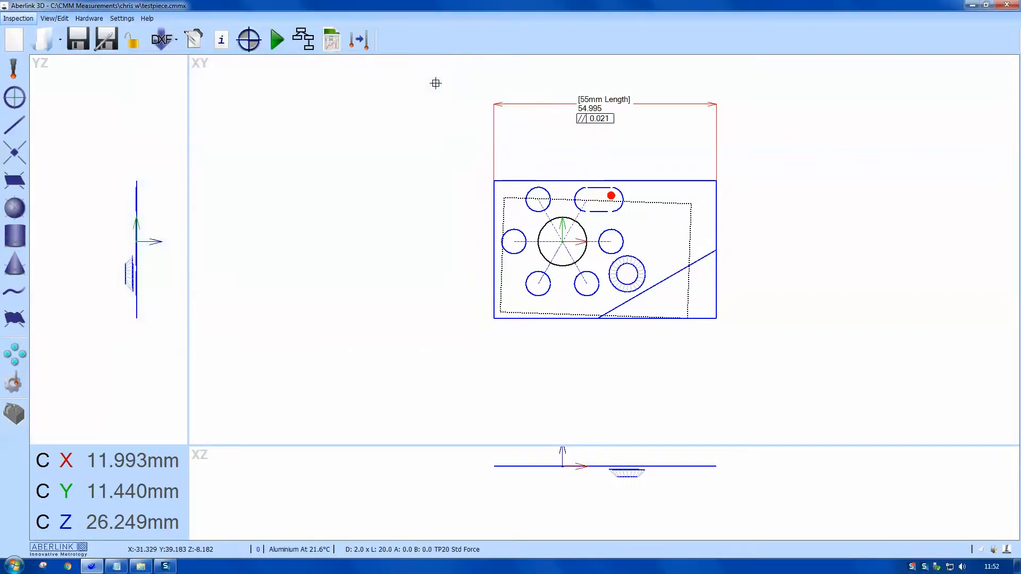
Dimension the distance between the plate's upper and lower edges in the XY view, placing it left of the part.
left_click(556, 181)
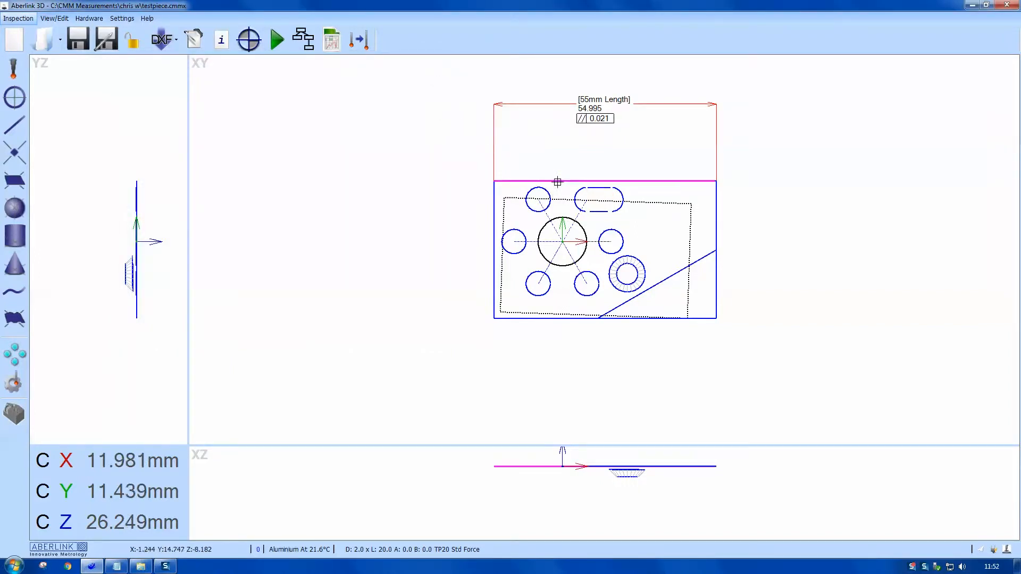
left_click(698, 318)
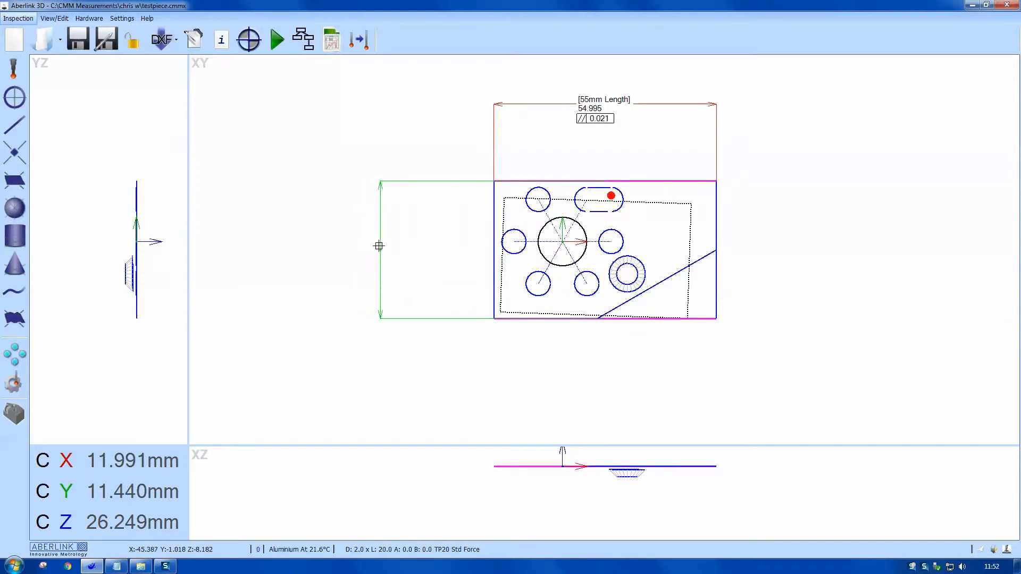
left_click(379, 242)
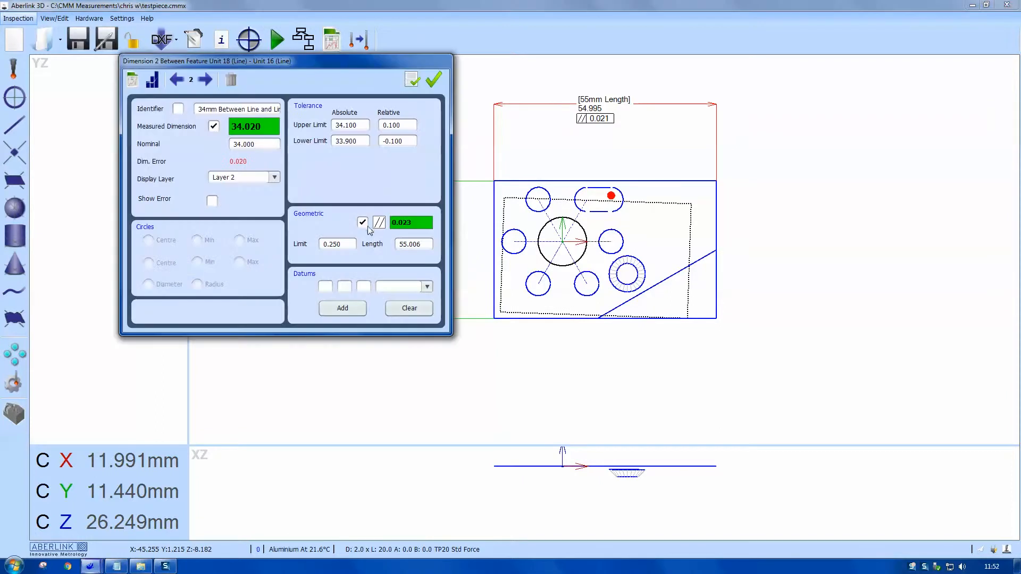
Show the identifier of the plate's vertical dimension, rename it "34mm Width", and accept the dimension.
left_click(179, 109)
left_click_drag(220, 109, 298, 121)
type("W")
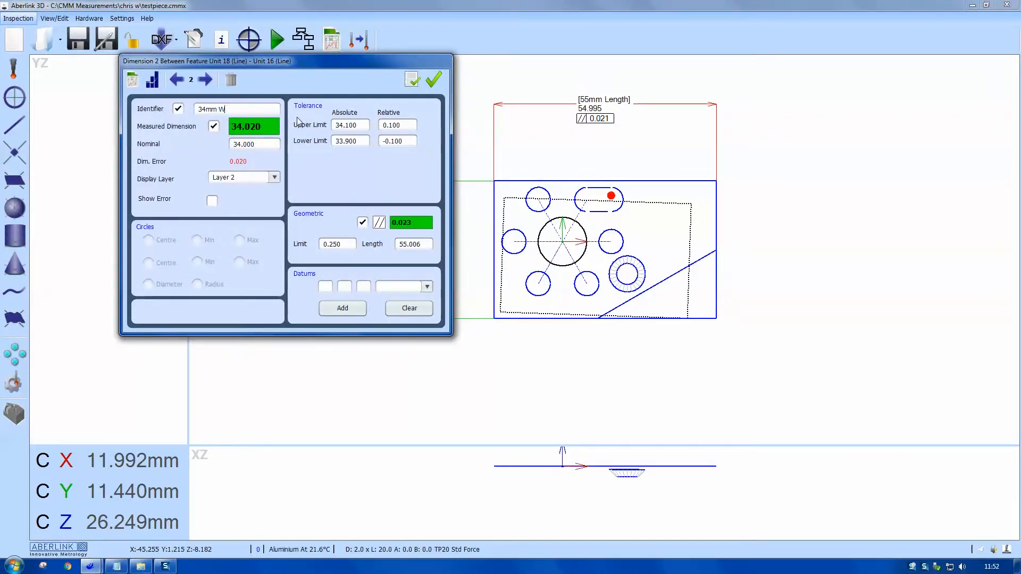
type("idth")
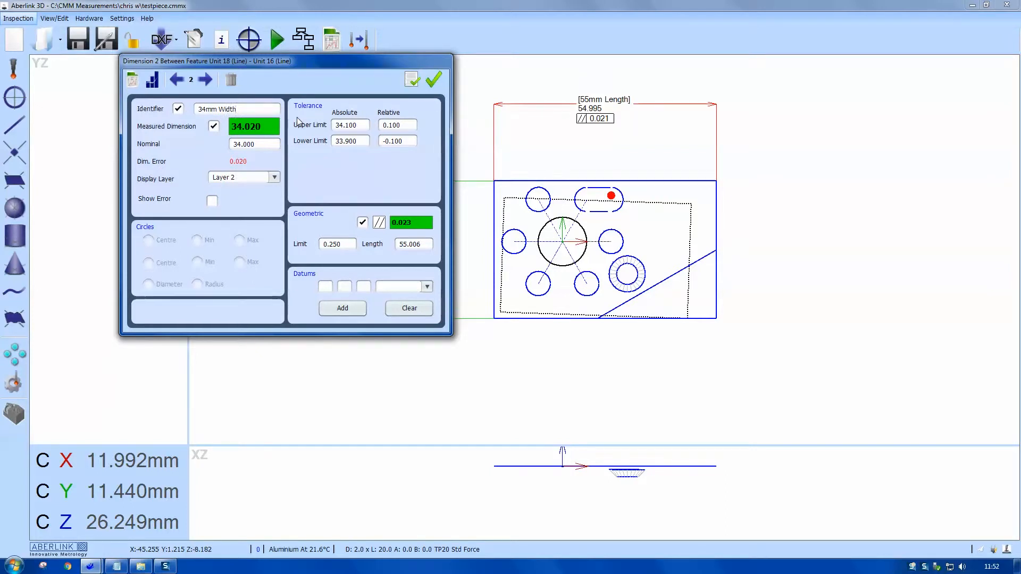
left_click(419, 81)
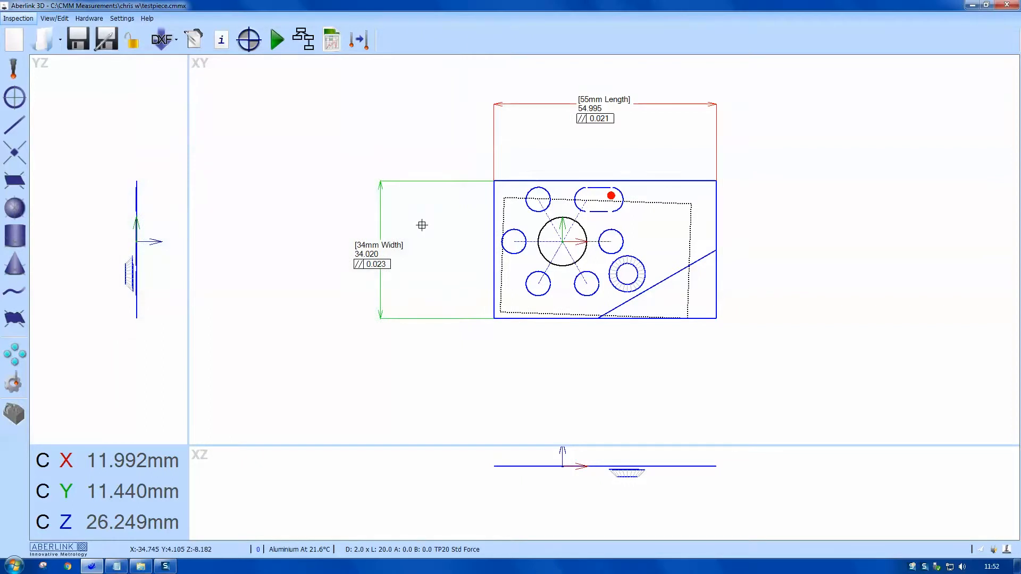
Dimension the angle between the plate's lower edge and the slanted line, and the diameter of the lower-left small hole.
left_click(557, 318)
left_click(658, 284)
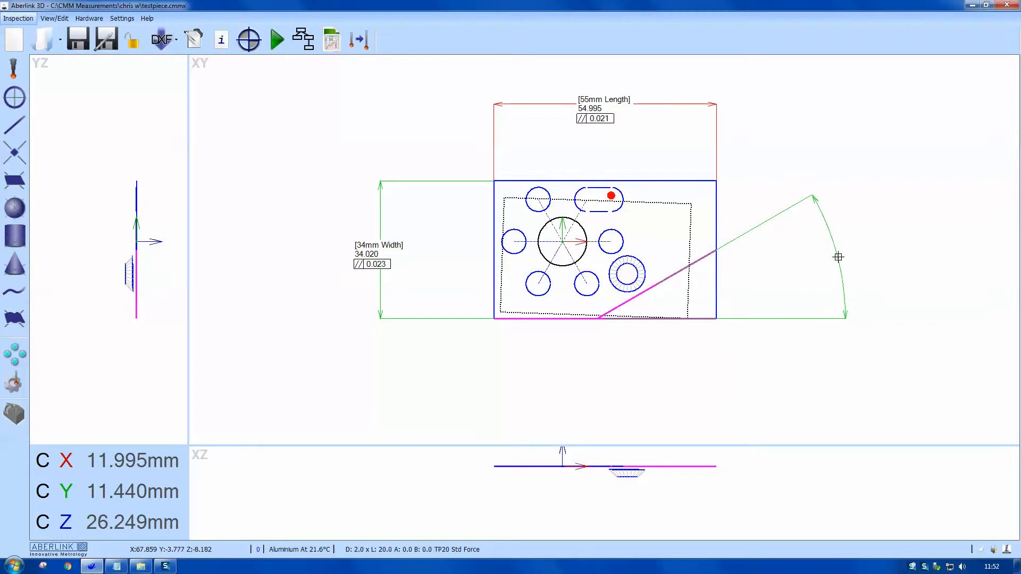
left_click(846, 256)
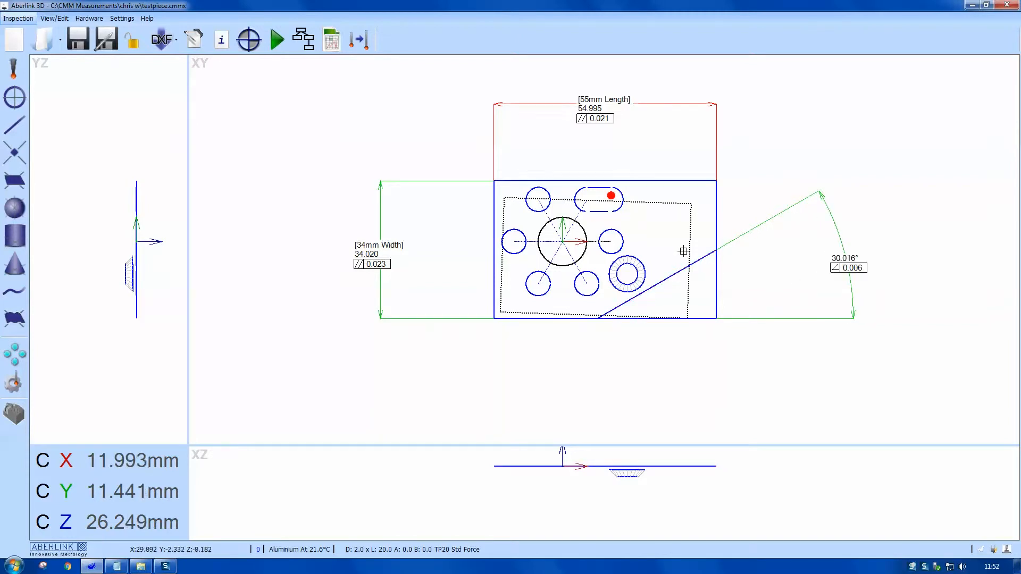
left_click(547, 291)
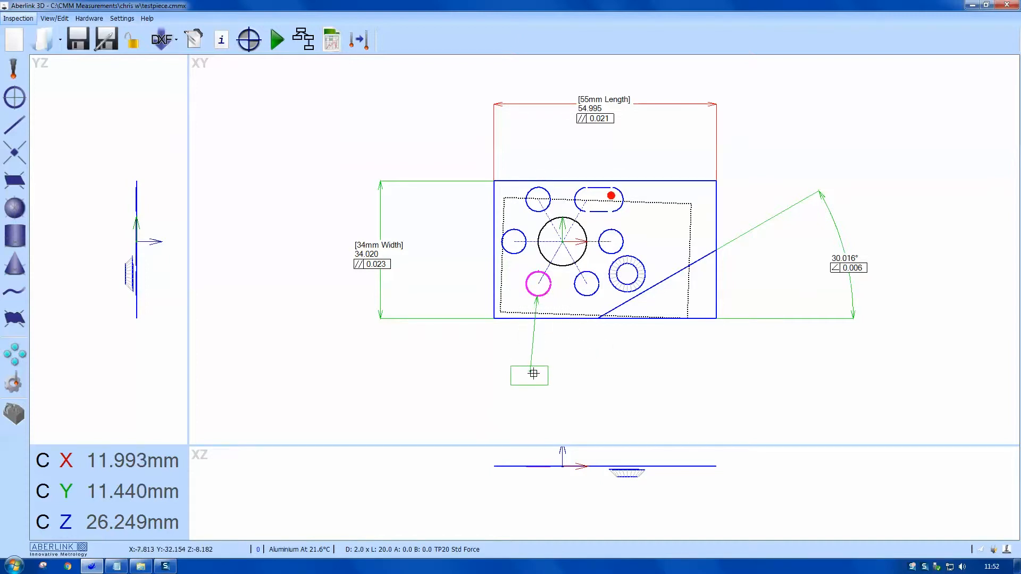
left_click(538, 387)
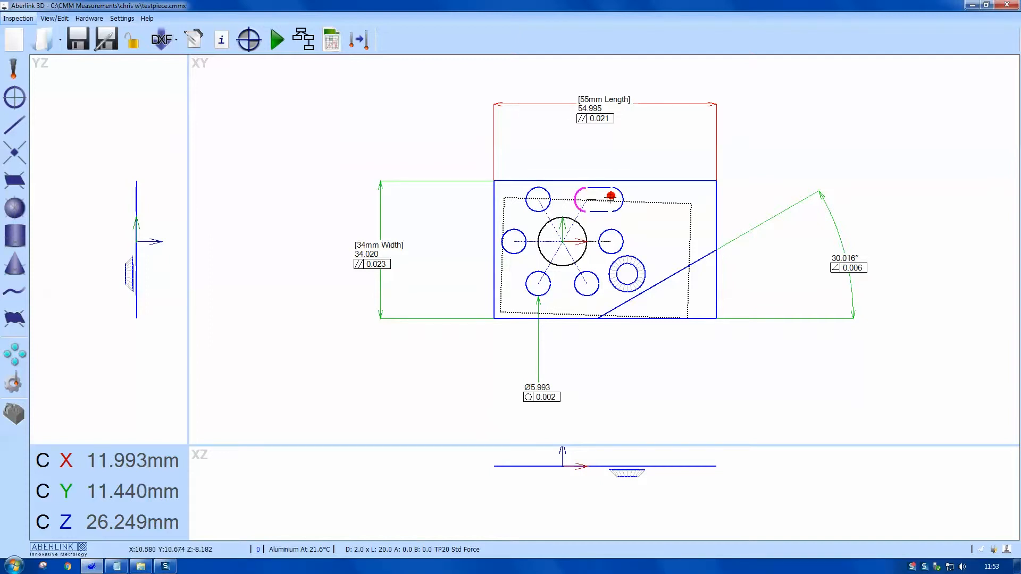
Dimension the slot between its two end arcs, set both circles to Max, and move the label right of the arrows.
left_click(623, 196)
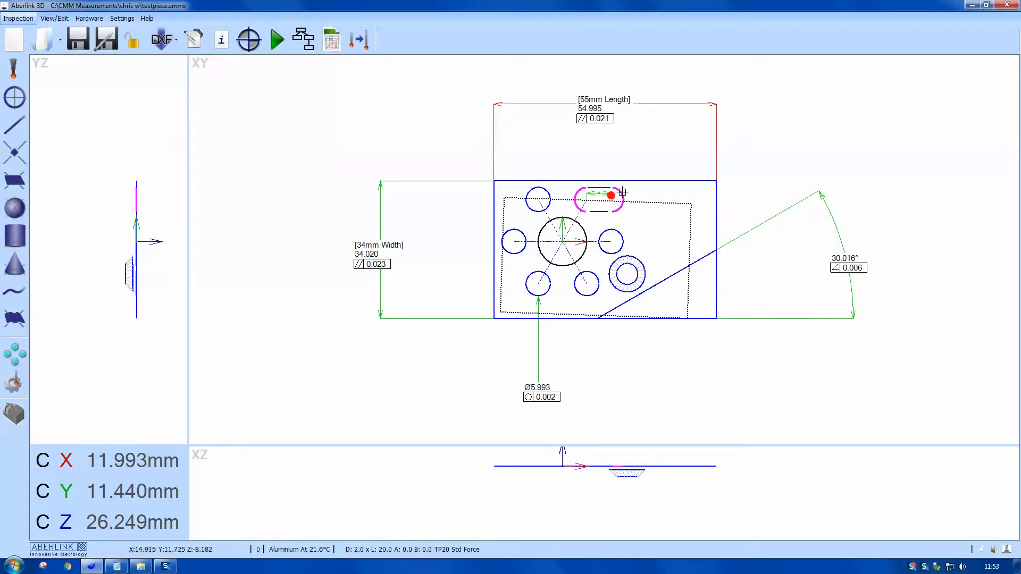
left_click(618, 142)
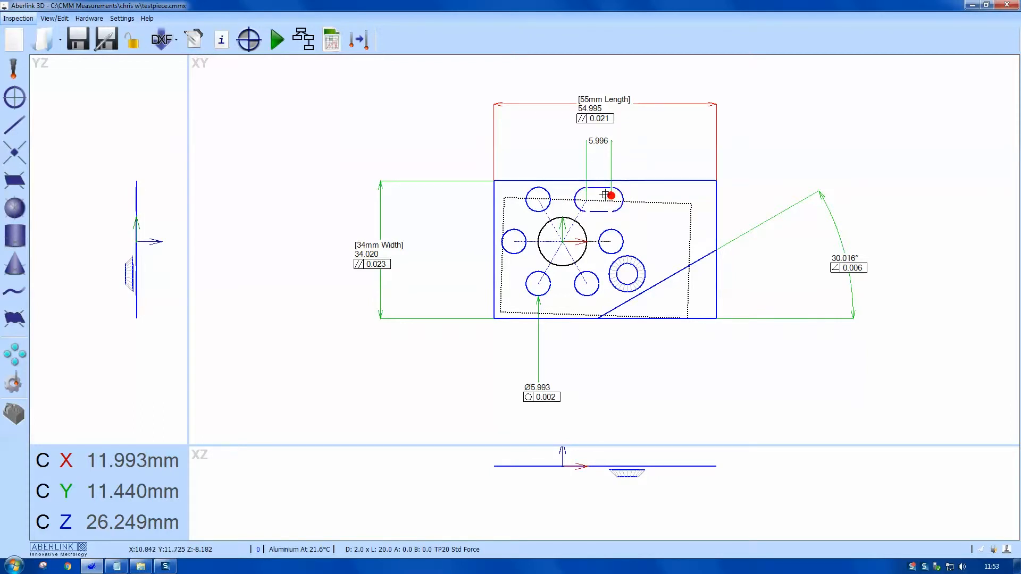
double_click(598, 140)
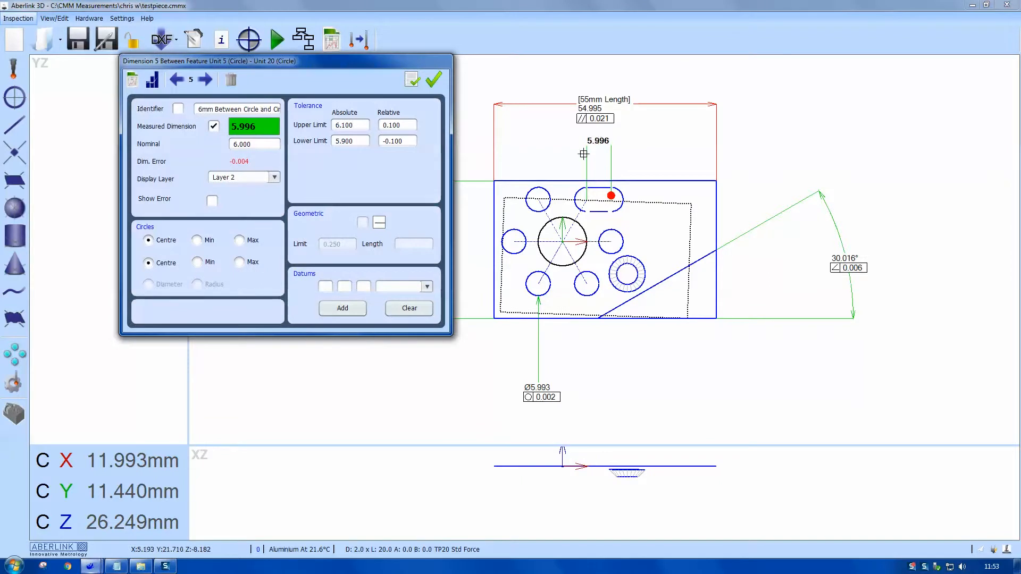
left_click(250, 244)
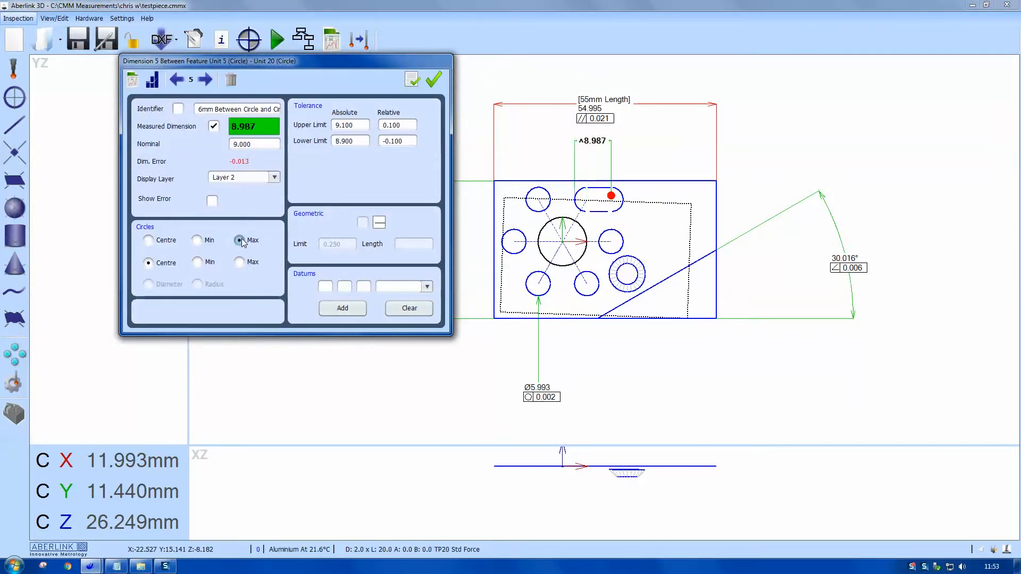
left_click(239, 261)
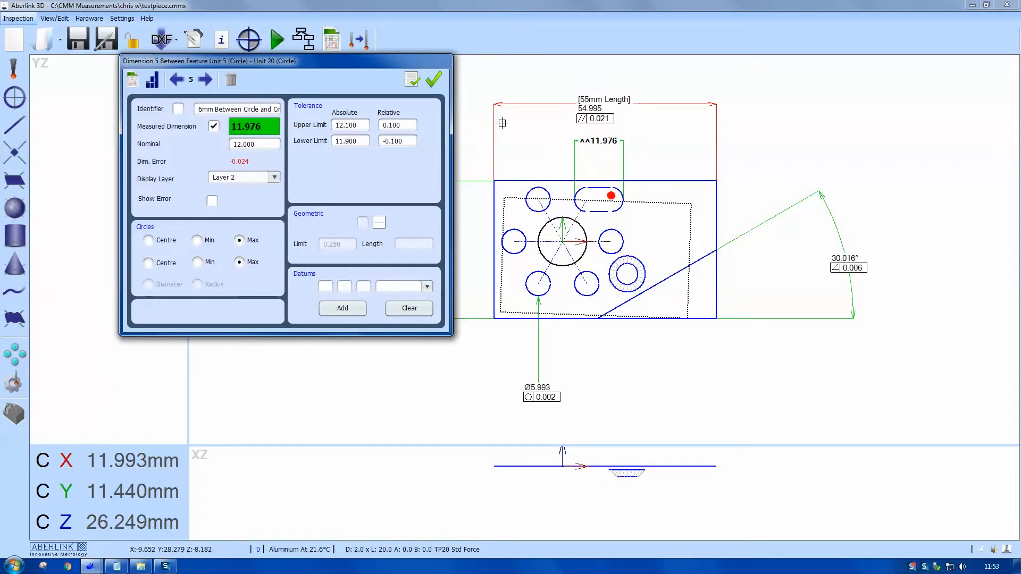
left_click(433, 79)
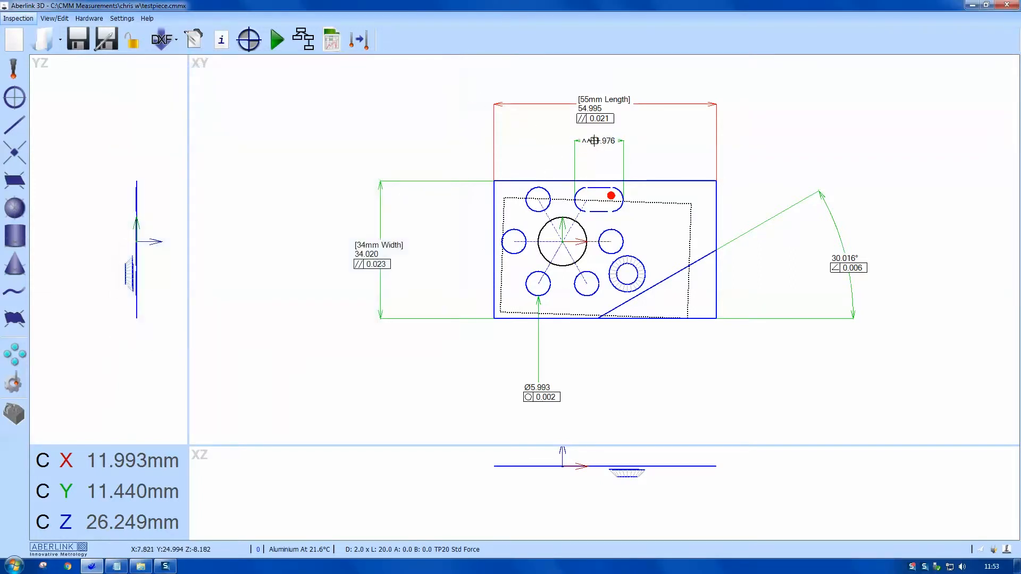
left_click_drag(593, 141, 646, 144)
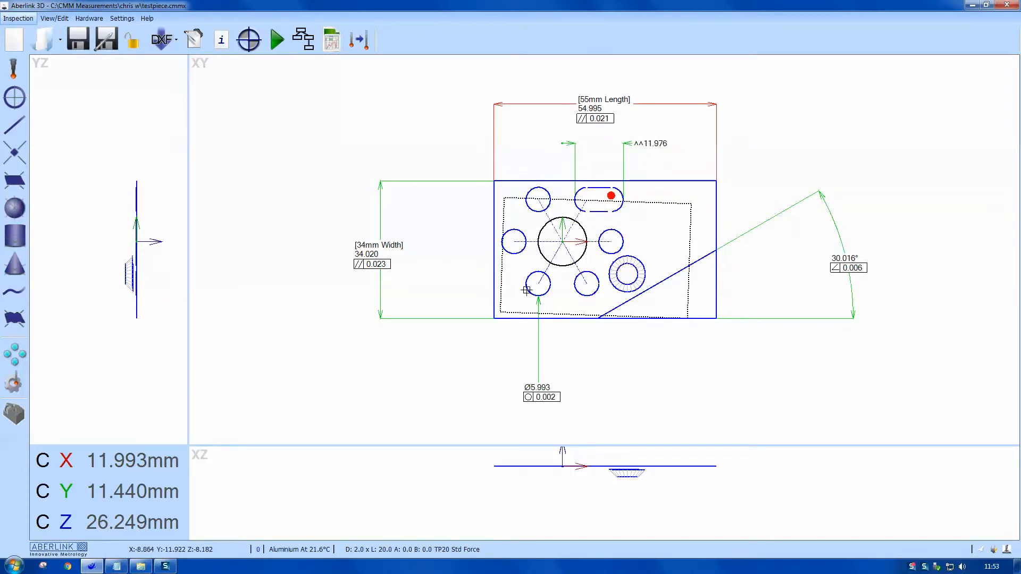
Add a Position Cartesian dimension for the lower-left small hole, placed below and left of the plate, and open its settings.
left_click_drag(534, 290, 417, 365)
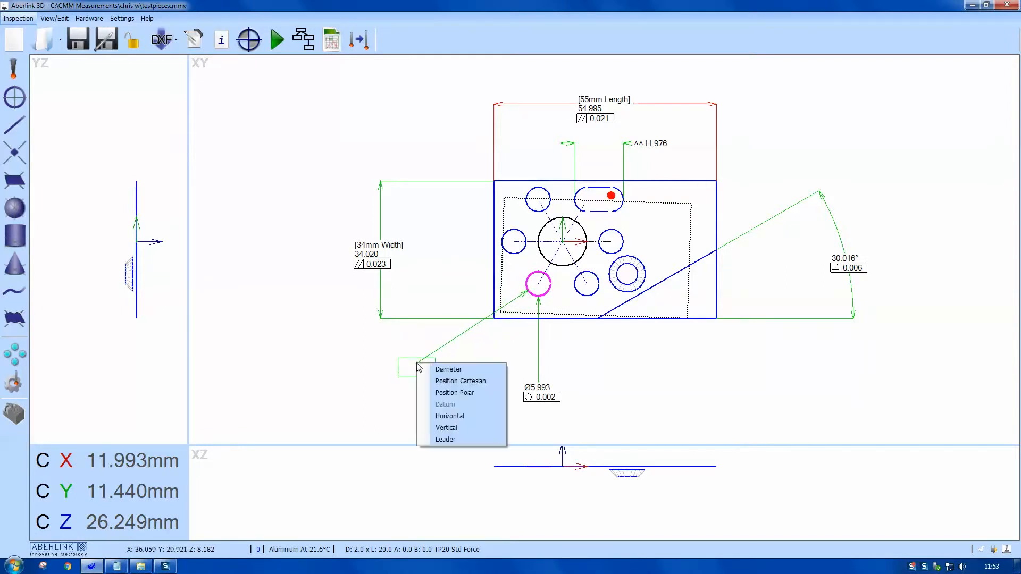
left_click(437, 381)
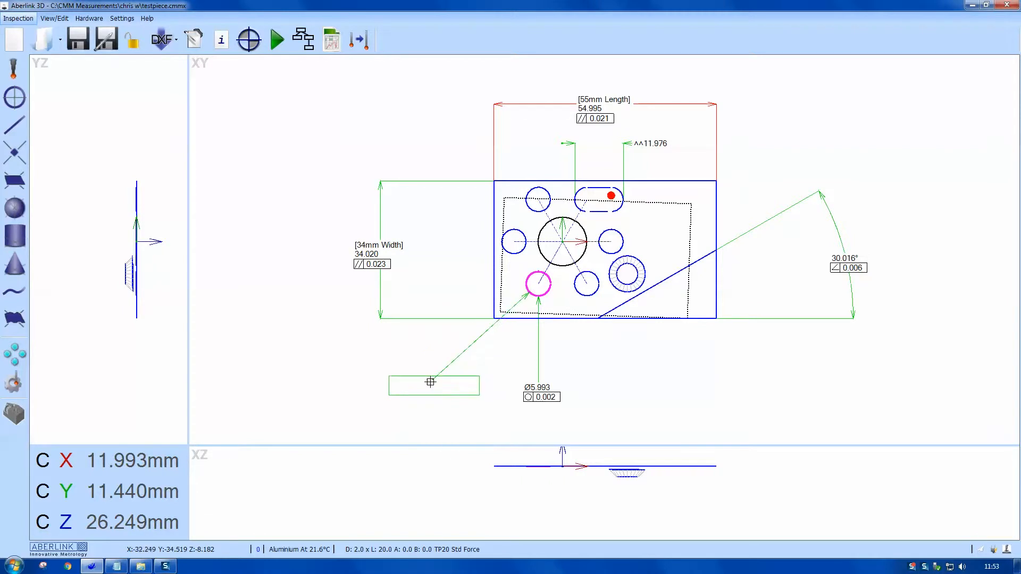
left_click(383, 366)
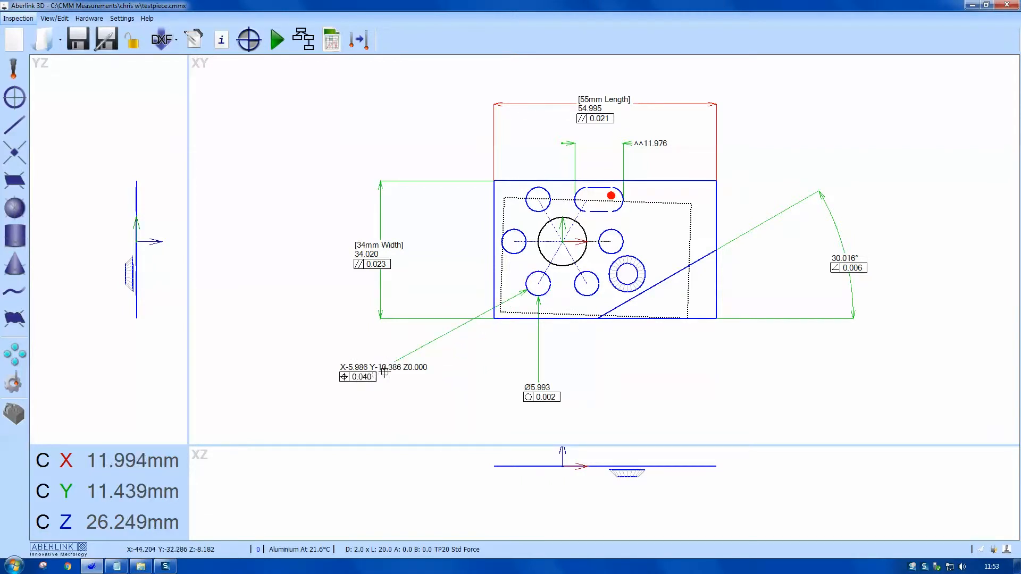
double_click(411, 352)
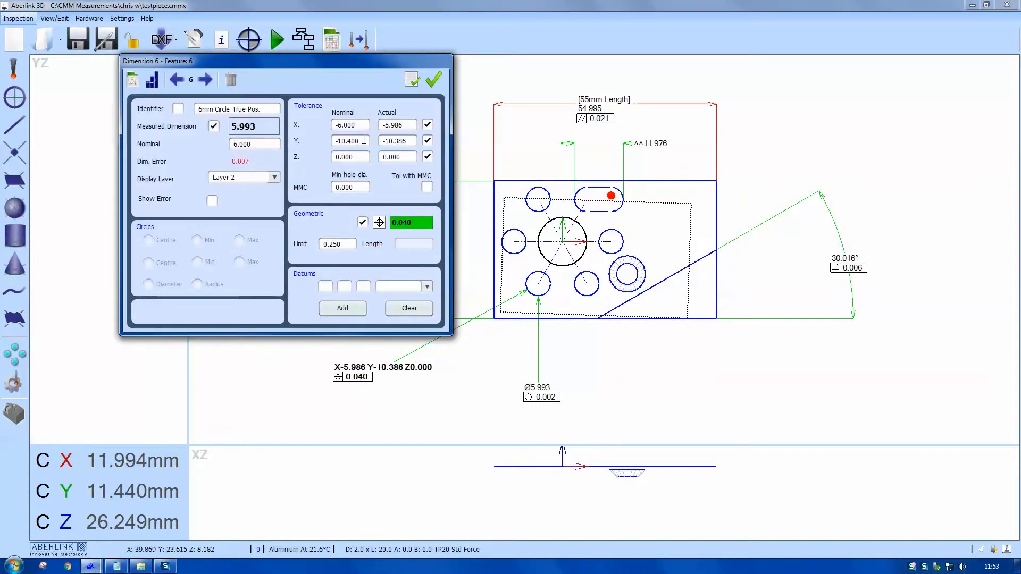
Exclude Z from the lower-left hole's true position, enable tolerance with MMC, set the minimum hole diameter to 5.990, and accept.
left_click(427, 156)
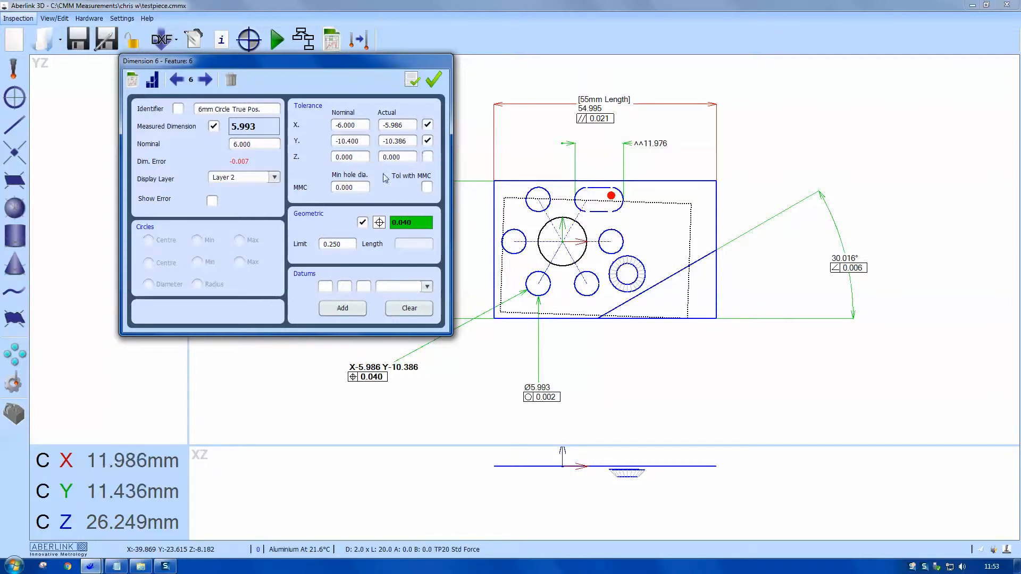
left_click(427, 187)
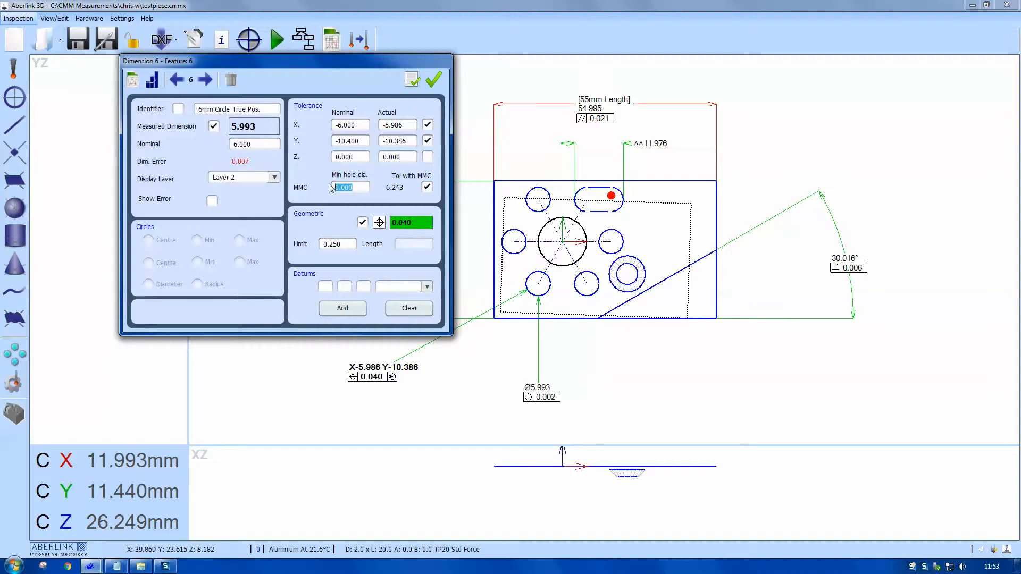
type(".990")
left_click_drag(343, 243, 325, 242)
left_click(433, 80)
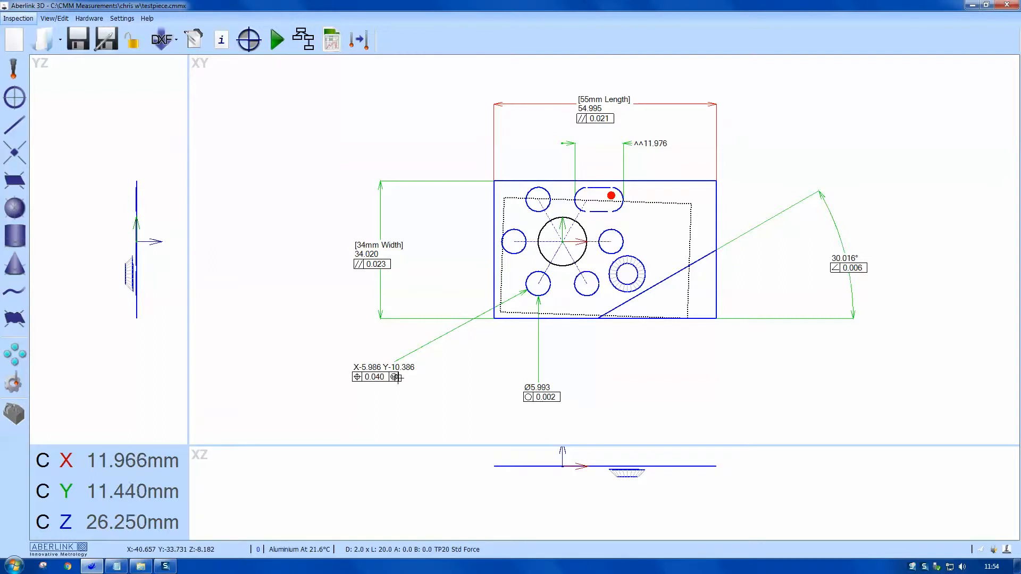
Assign datum A to the reference plane and place its datum symbol below the plate's left end in the XZ view.
double_click(649, 200)
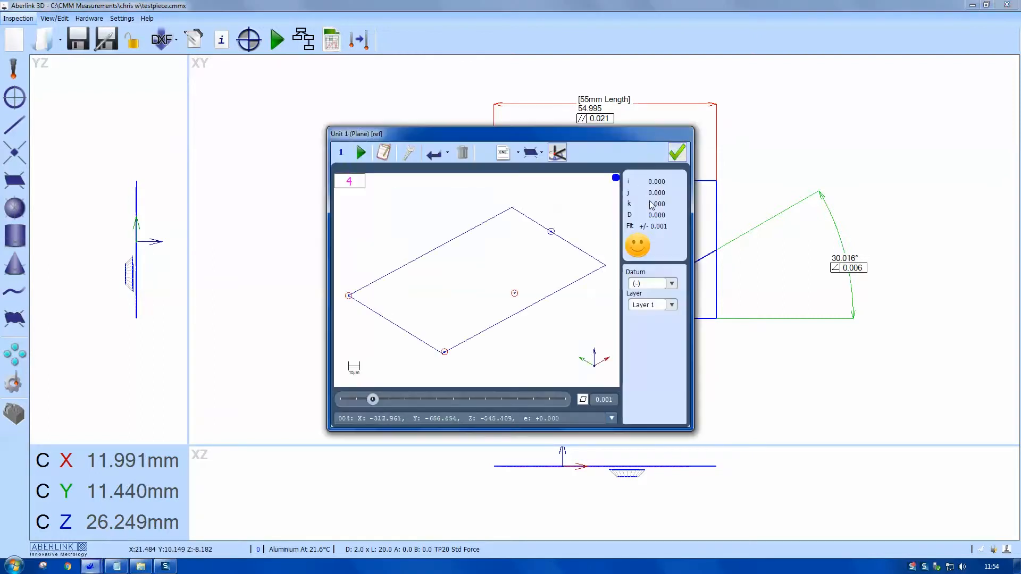
left_click(671, 282)
left_click(651, 302)
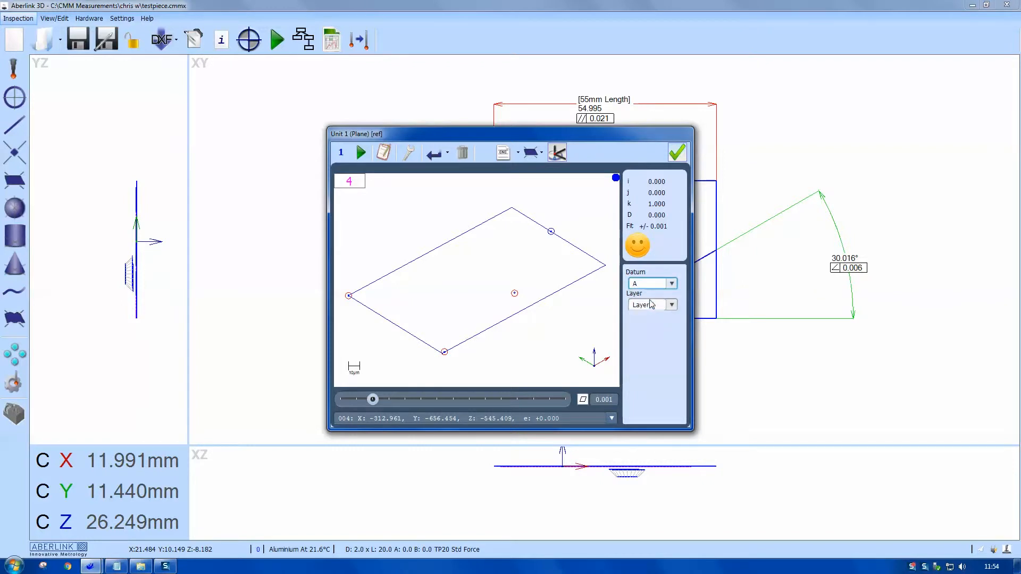
left_click(677, 156)
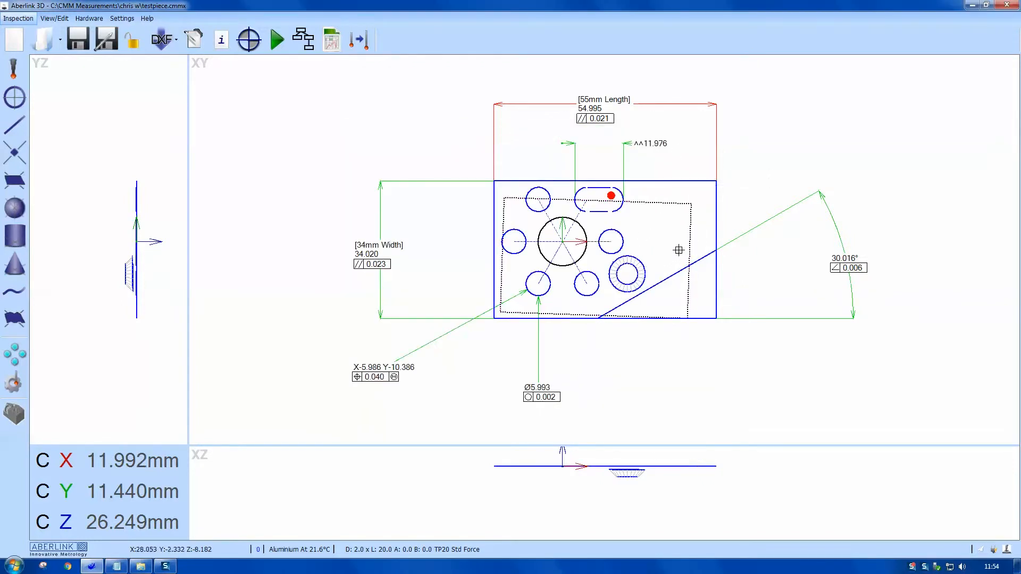
left_click_drag(690, 250, 667, 365)
left_click(691, 384)
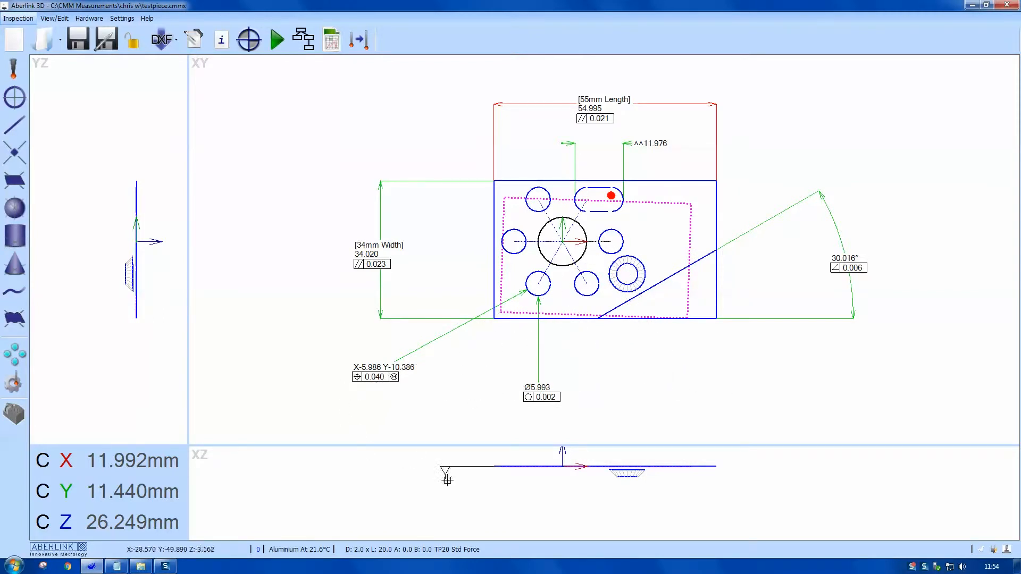
left_click(476, 498)
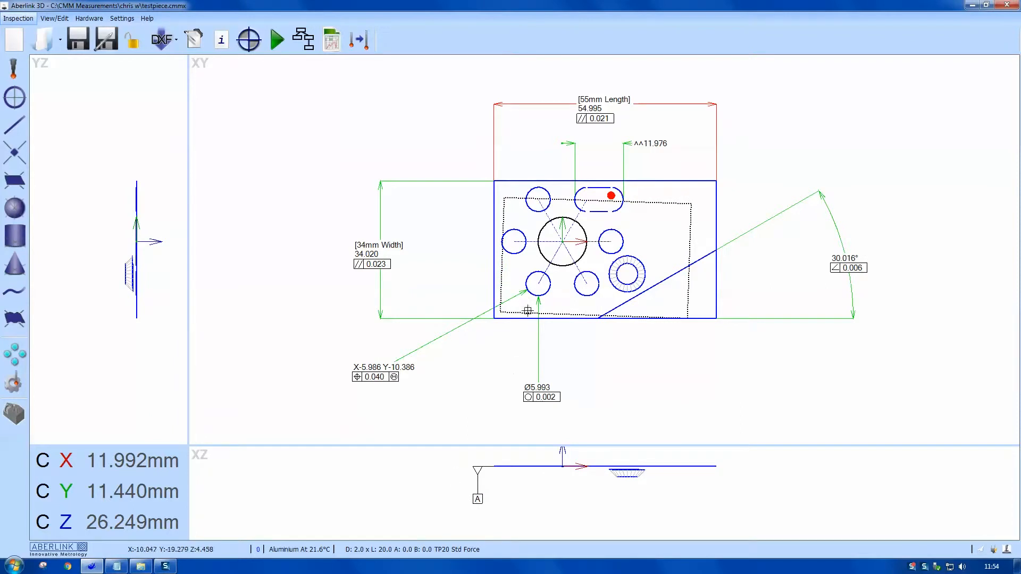
Assign datum B to the large central circle and place its datum symbol below the plate.
double_click(561, 265)
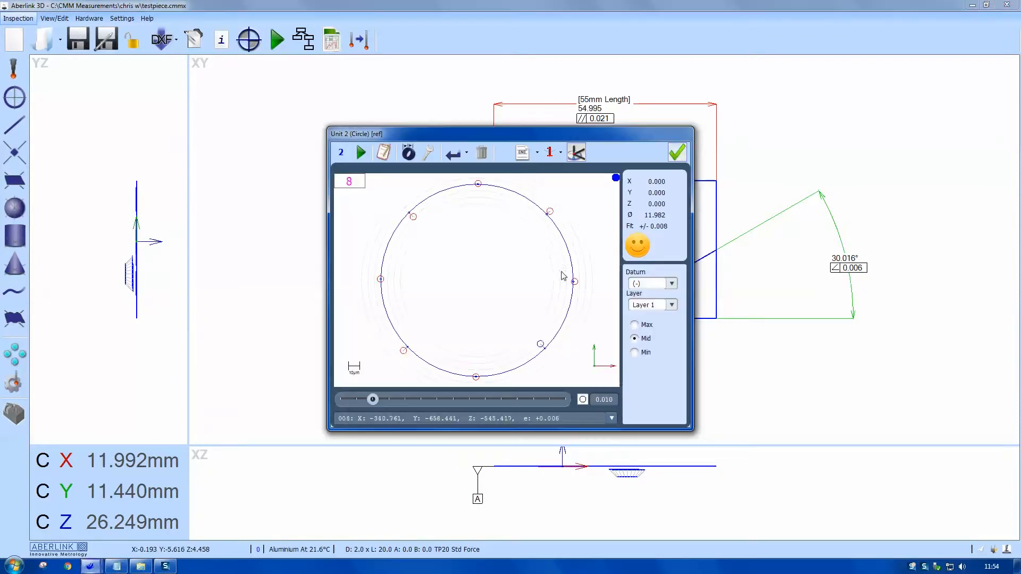
left_click(671, 283)
left_click(648, 305)
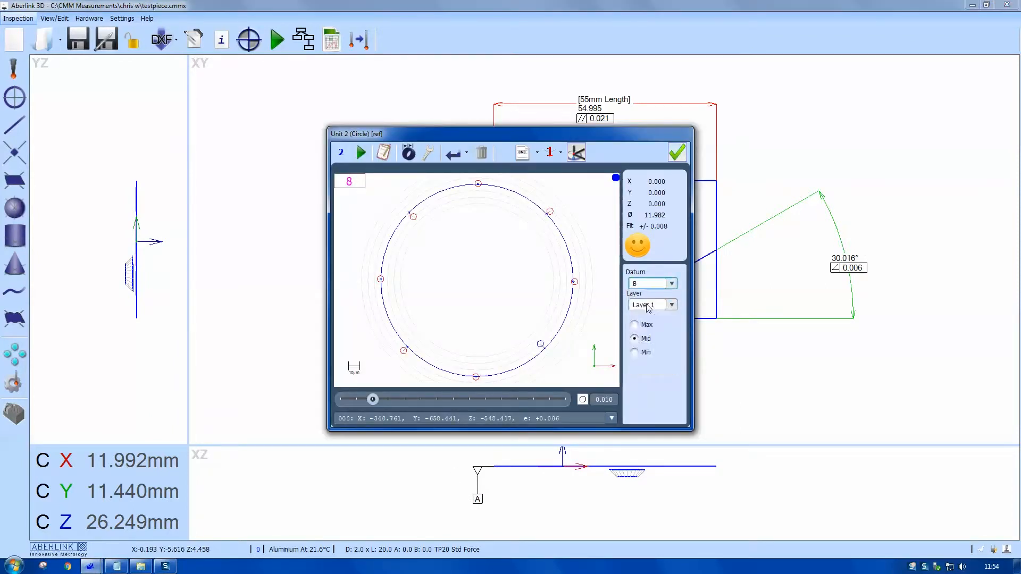
left_click(677, 153)
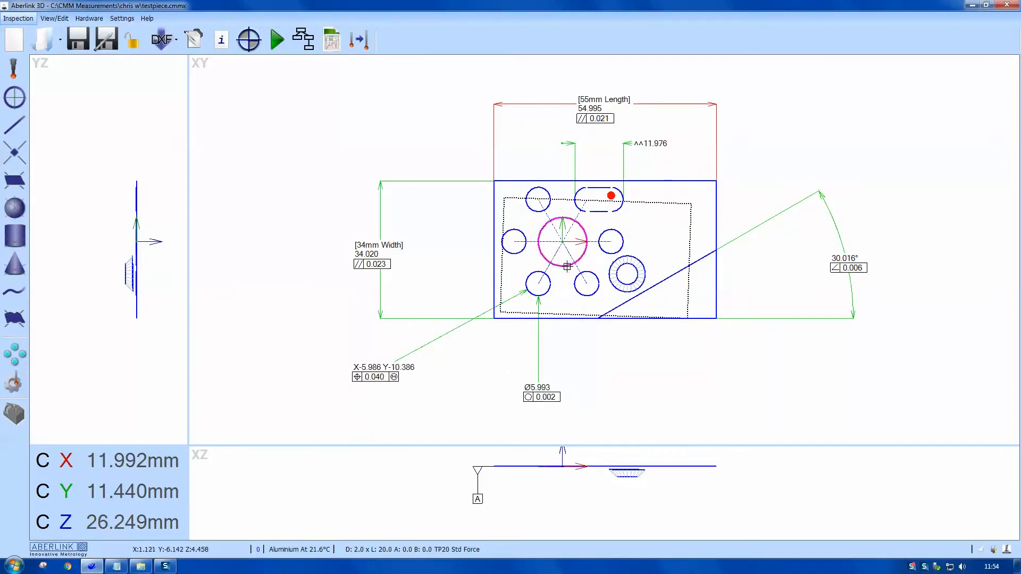
right_click_drag(566, 267, 579, 343)
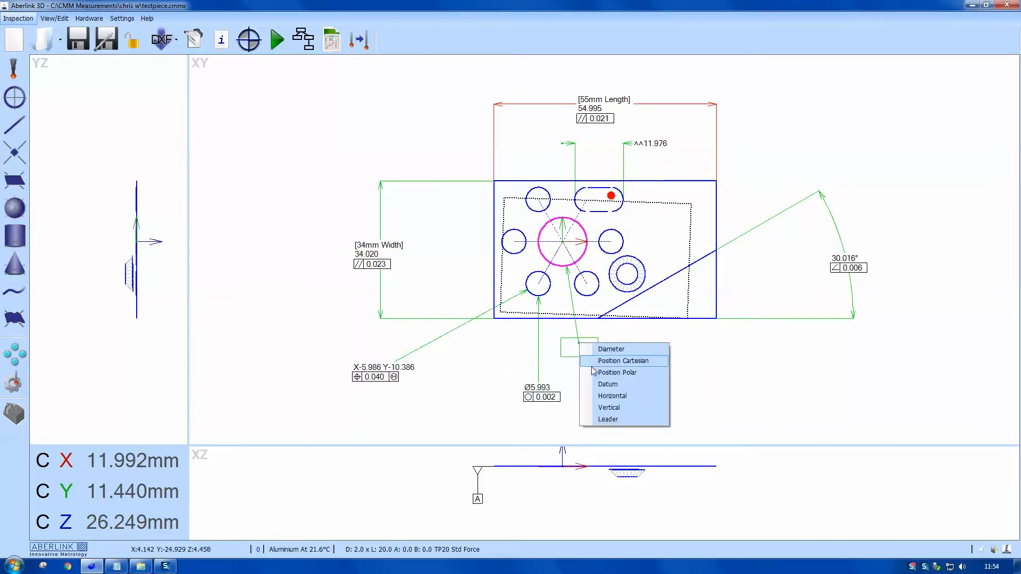
left_click(606, 384)
left_click(565, 352)
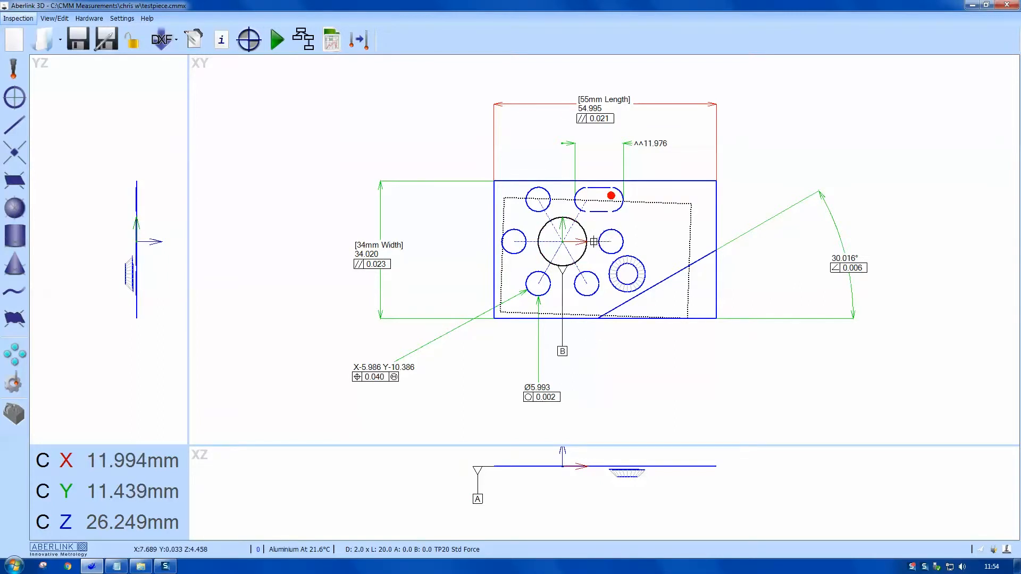
Assign datum C to the horizontal line through the central circle and place its datum symbol to the right of the plate.
double_click(597, 243)
left_click(669, 286)
left_click(650, 301)
left_click(675, 153)
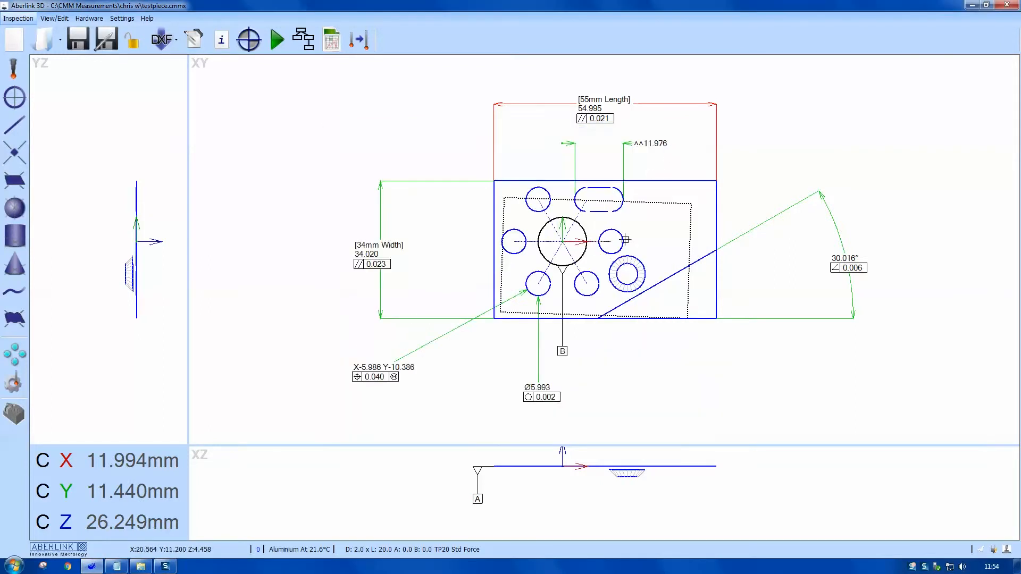
left_click(595, 242)
right_click(651, 229)
left_click(668, 246)
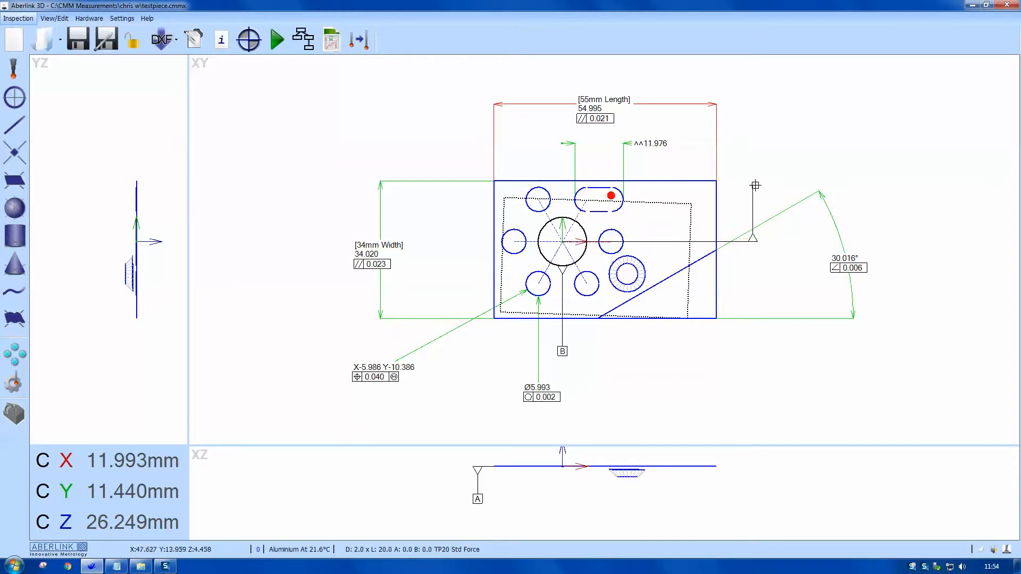
left_click(764, 216)
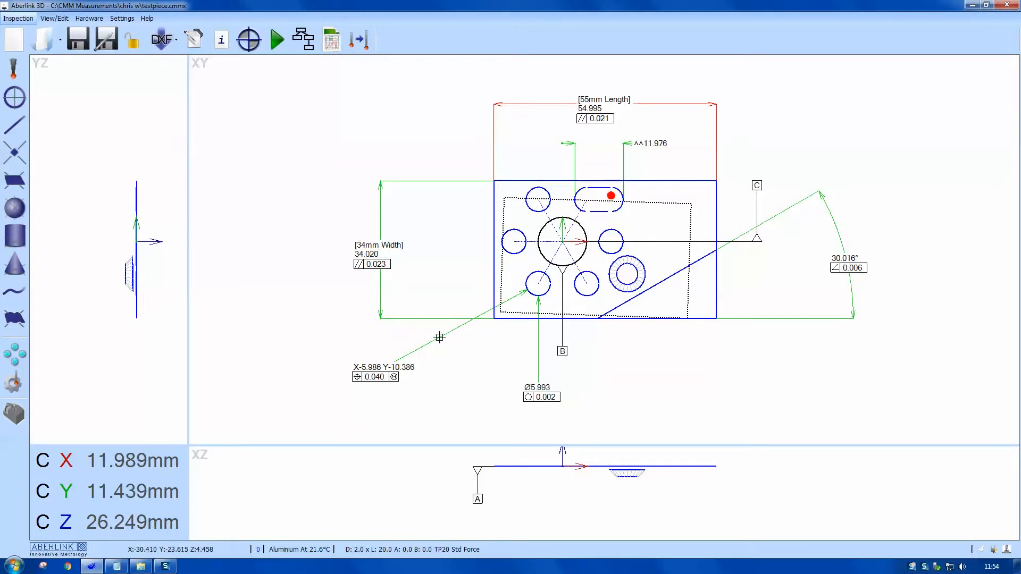
Add datums A, B and C in that order to the lower-left hole's position dimension and accept it.
left_click(439, 337)
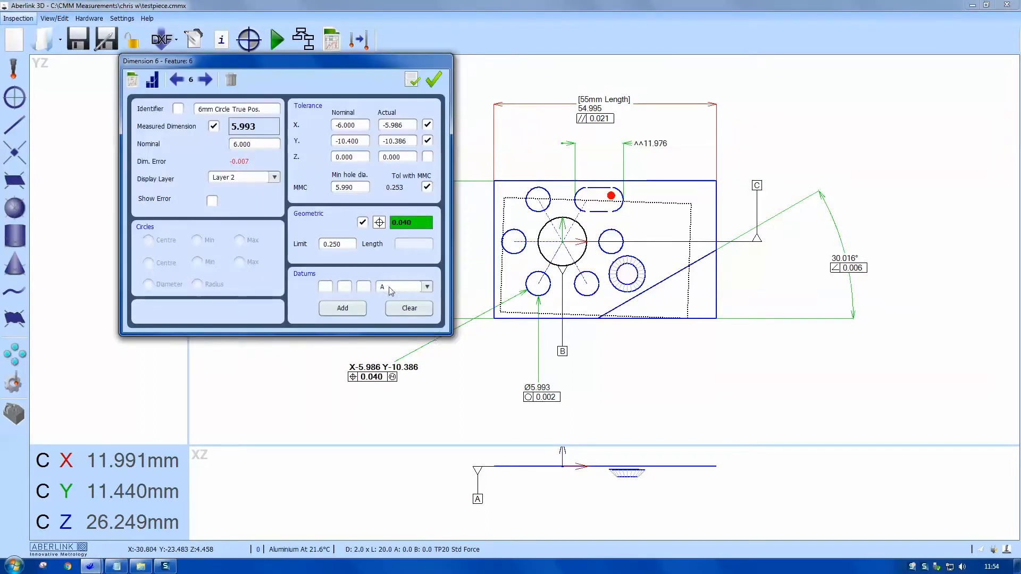
left_click(343, 308)
left_click(427, 287)
left_click(400, 309)
left_click(342, 307)
left_click(426, 287)
left_click(399, 317)
left_click(343, 308)
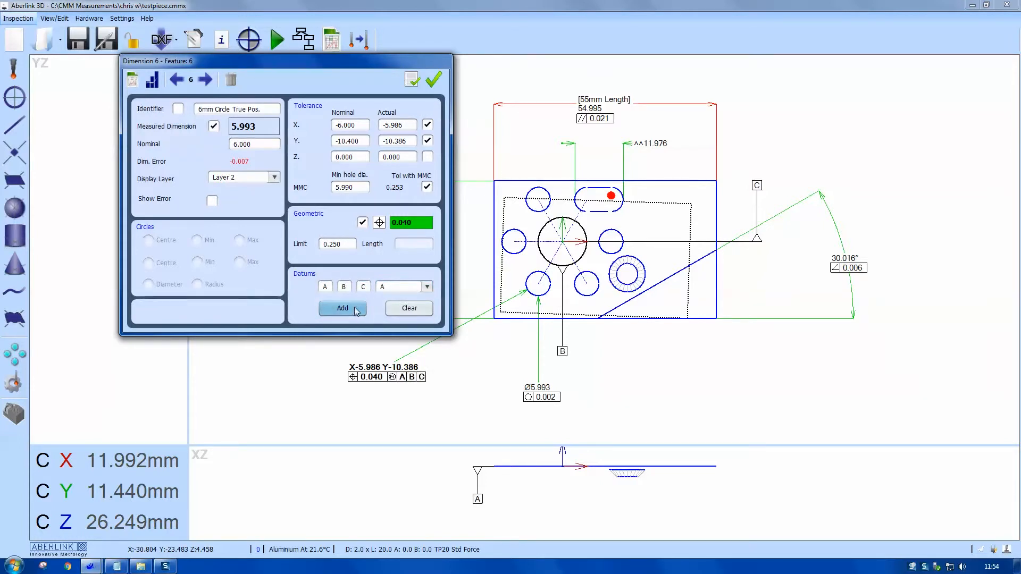
left_click(433, 79)
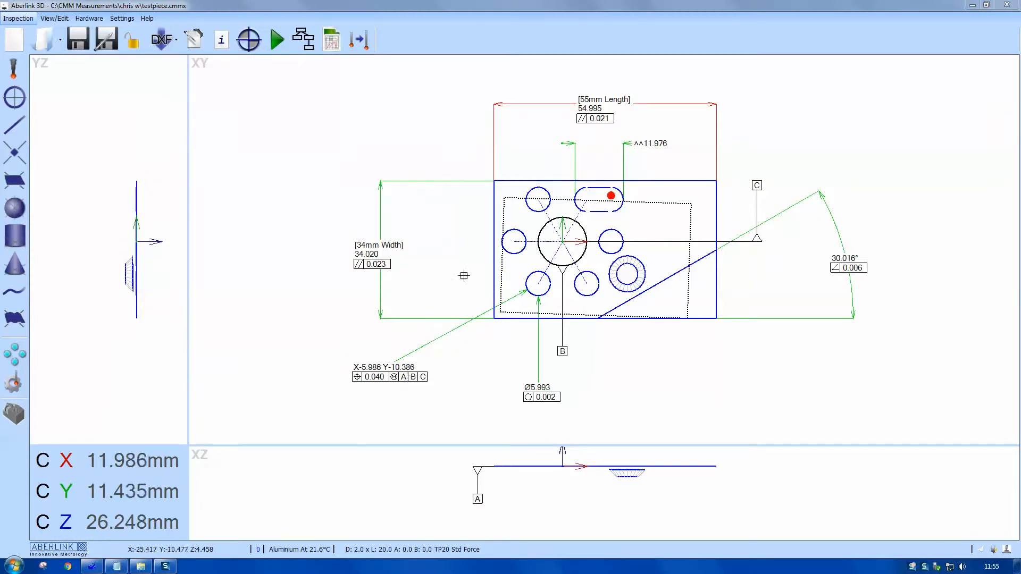
Dimension the vertical distance between the middle-left and lower-left small holes, placing it left of the plate.
left_click(516, 253)
left_click(533, 280)
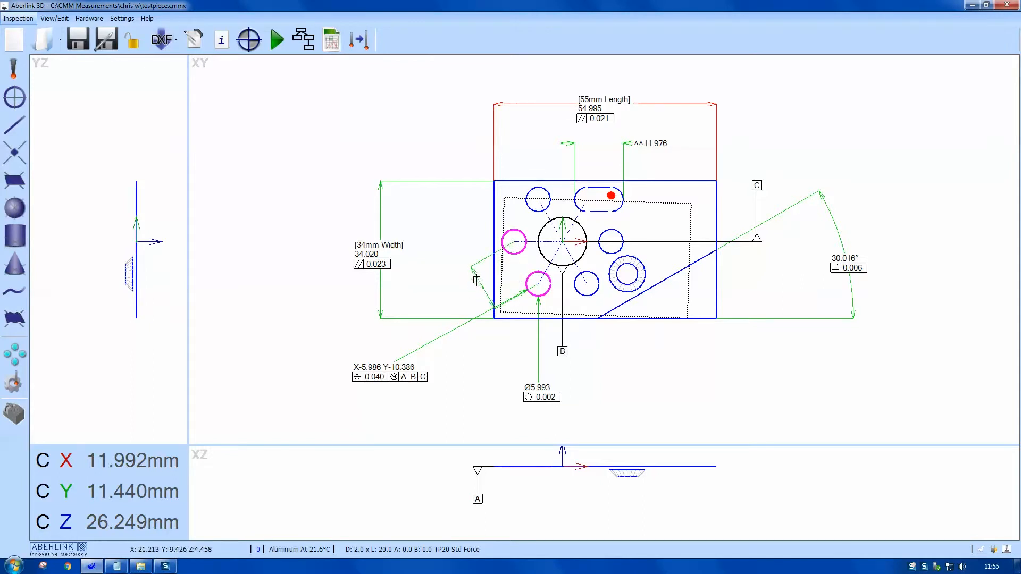
right_click(478, 285)
left_click(491, 286)
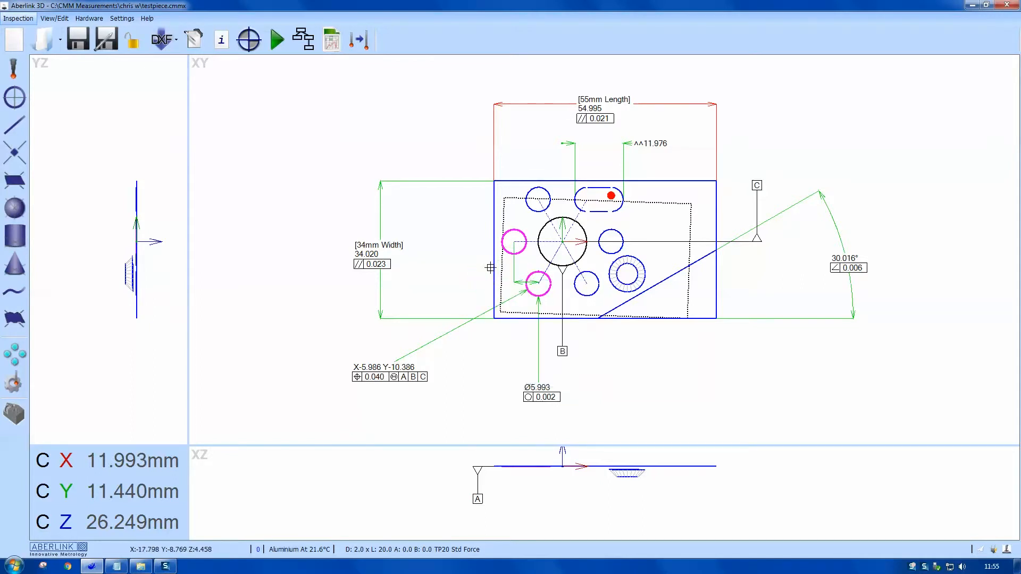
right_click(520, 148)
left_click(538, 167)
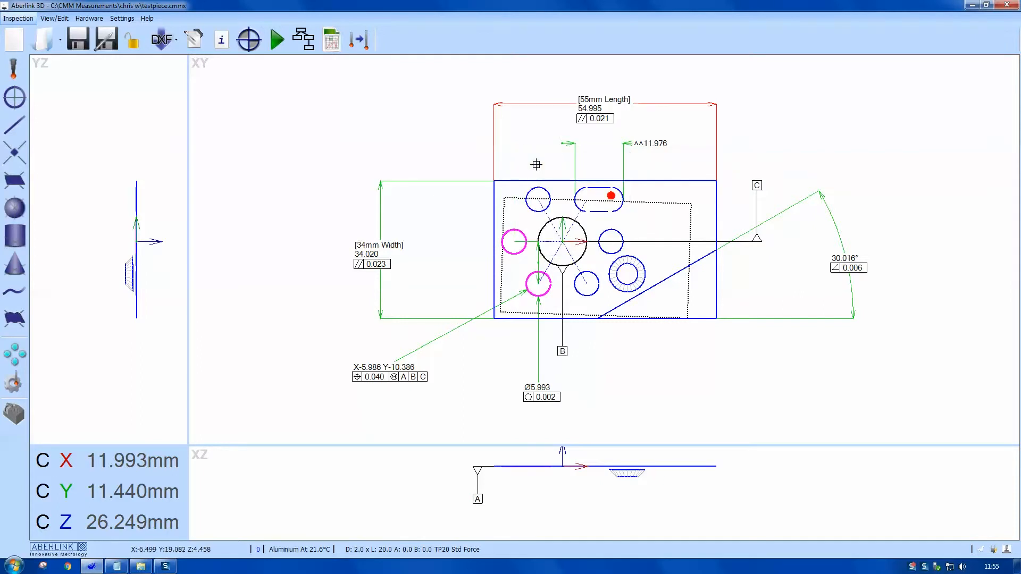
left_click(451, 244)
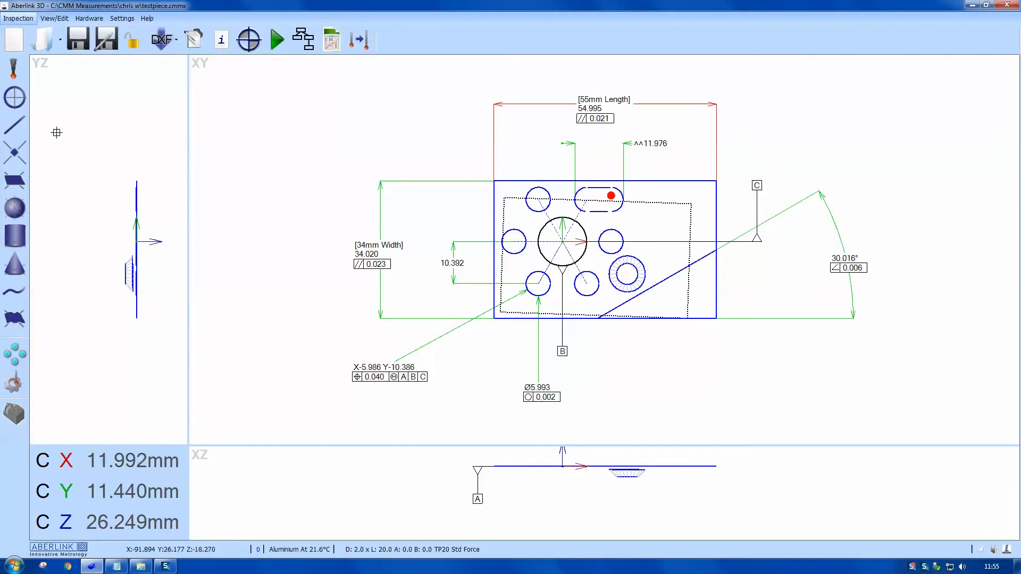
Construct a PCD circle through the five small holes around the central circle and the slot's left end arc.
left_click(22, 104)
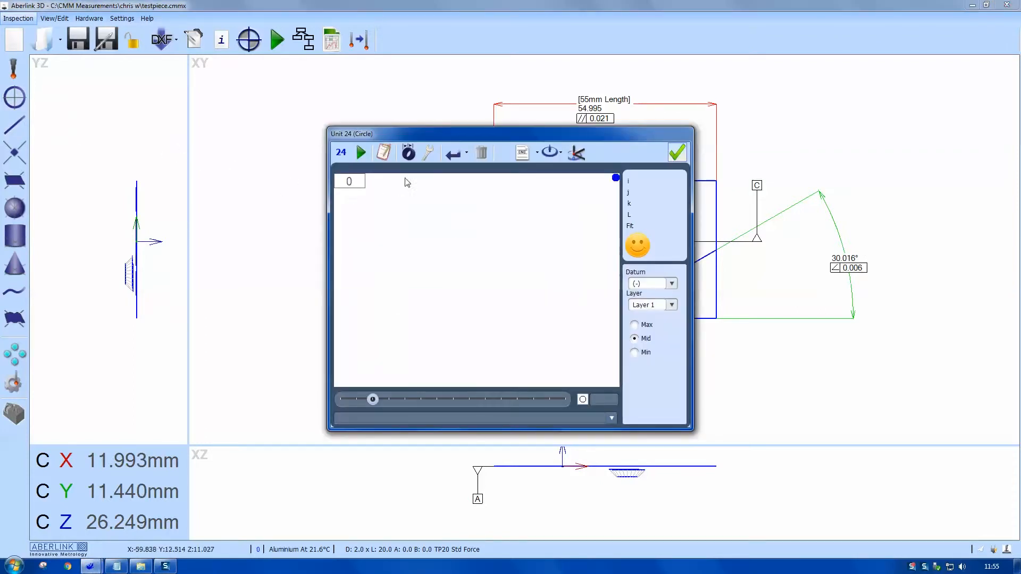
left_click(428, 153)
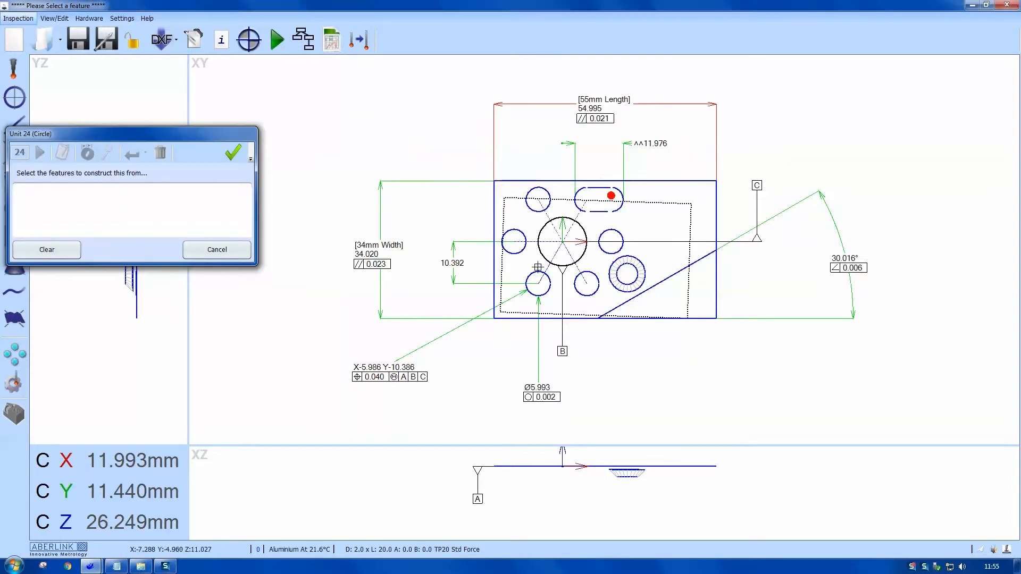
left_click(585, 293)
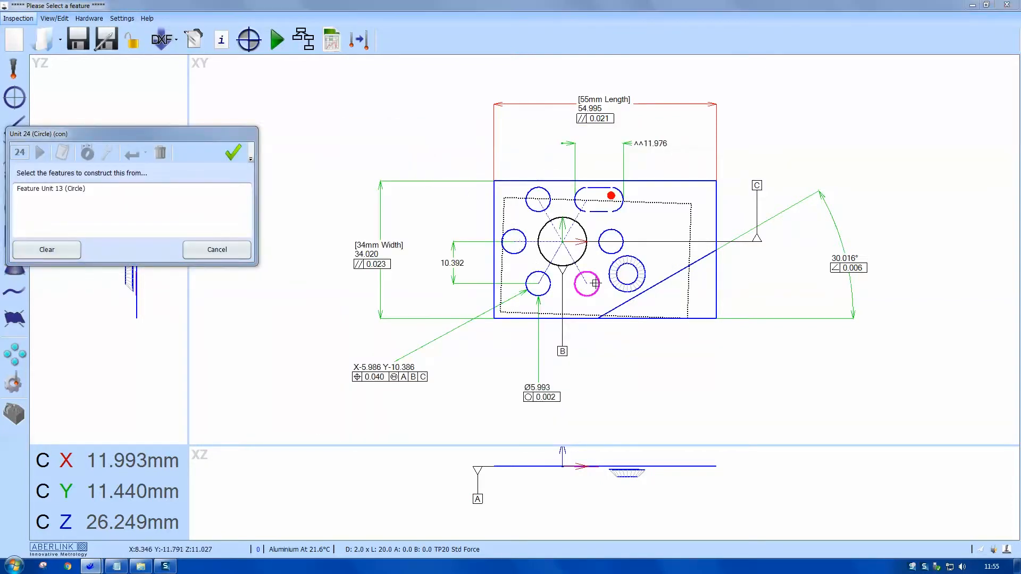
left_click(609, 252)
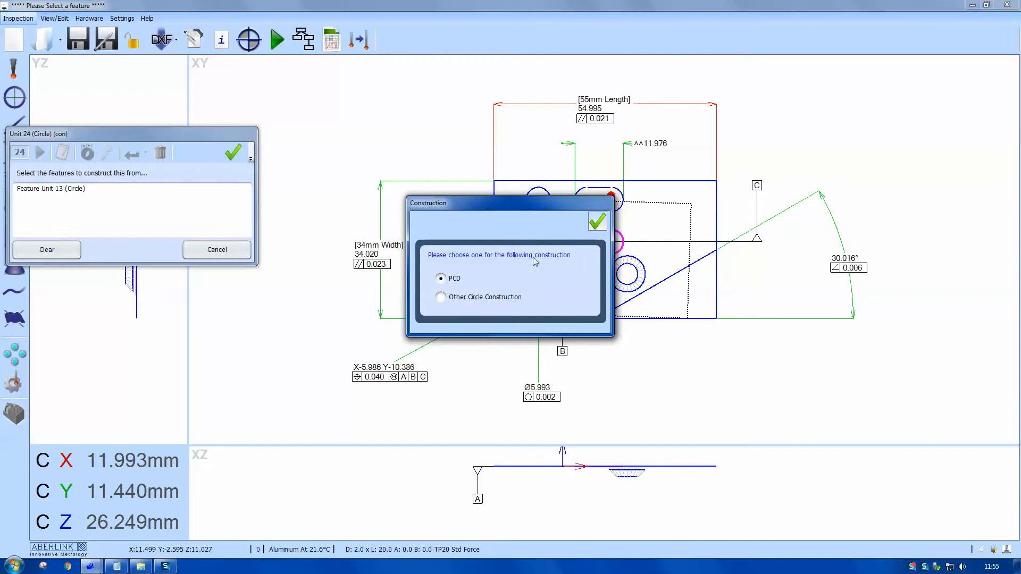
left_click(596, 222)
left_click(578, 192)
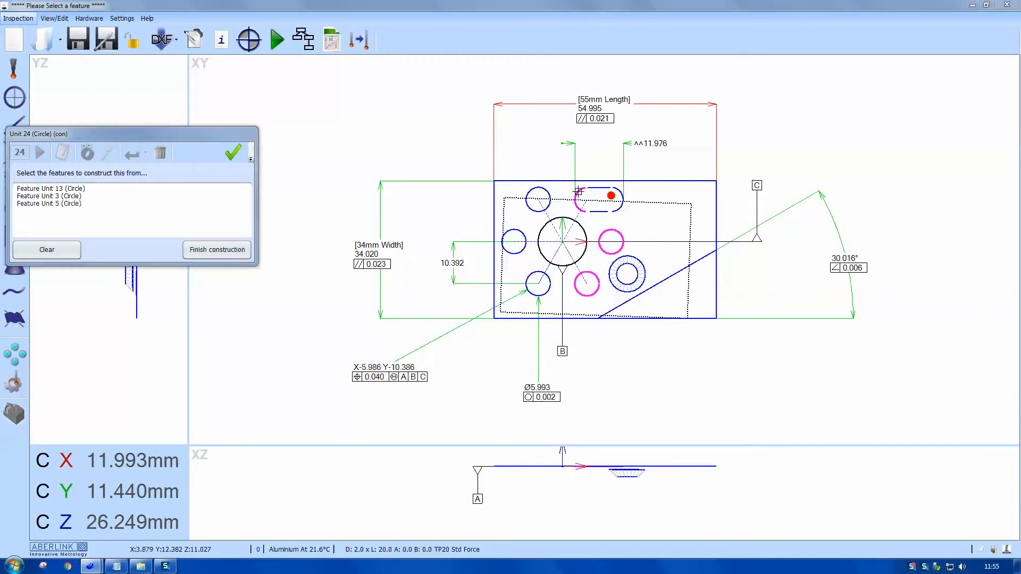
left_click(542, 189)
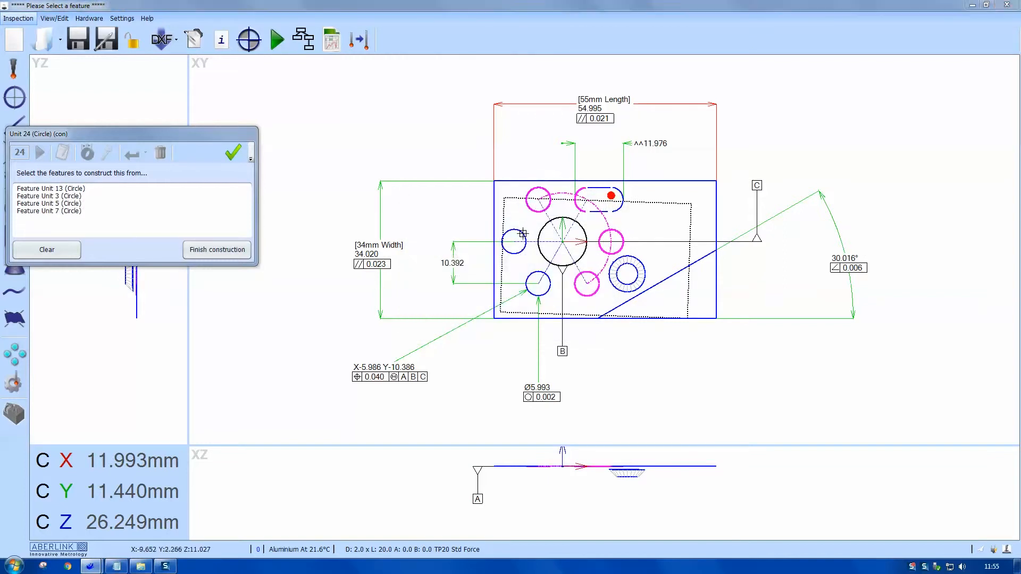
left_click(523, 233)
left_click(550, 277)
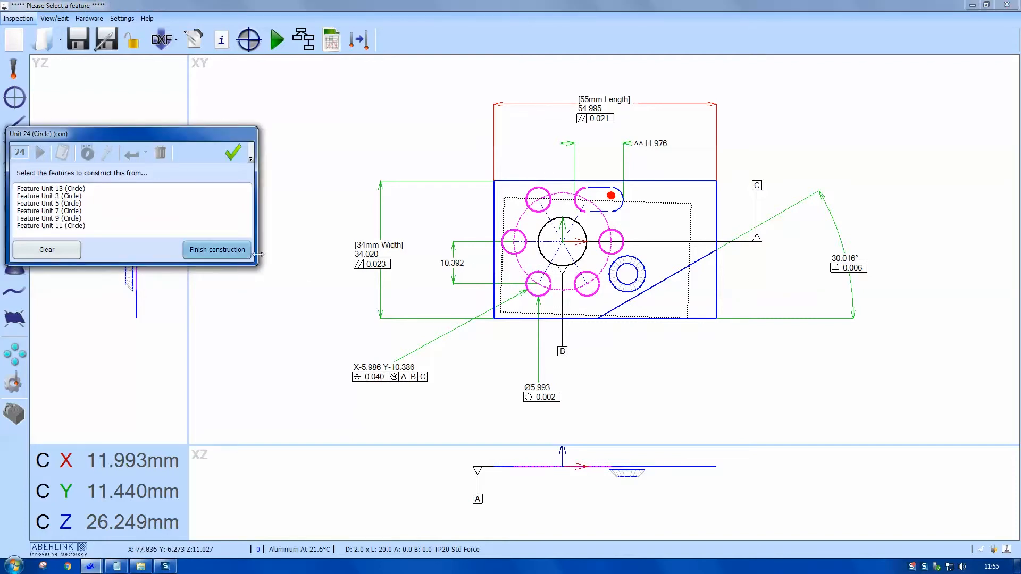
left_click(232, 248)
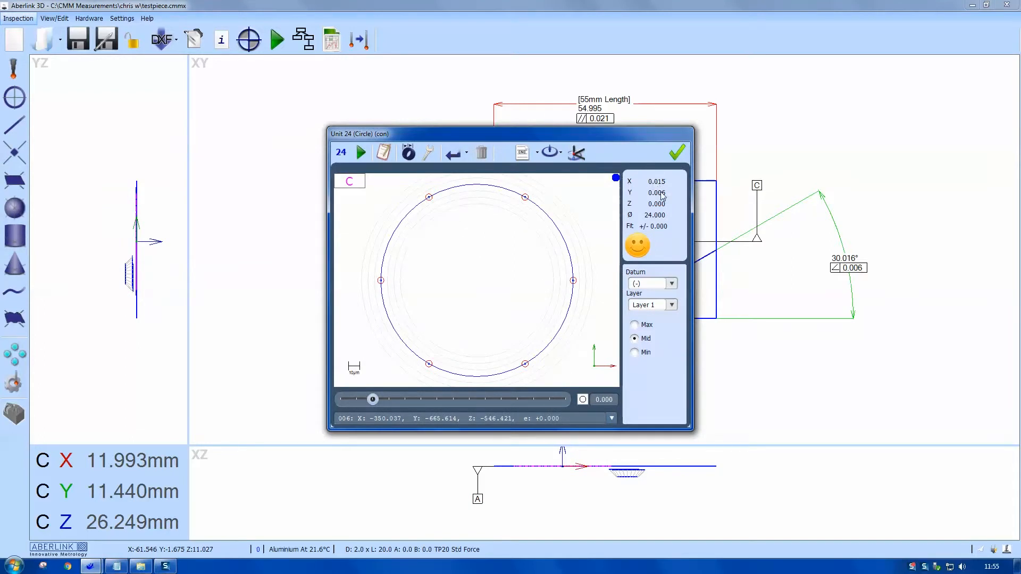
left_click(677, 152)
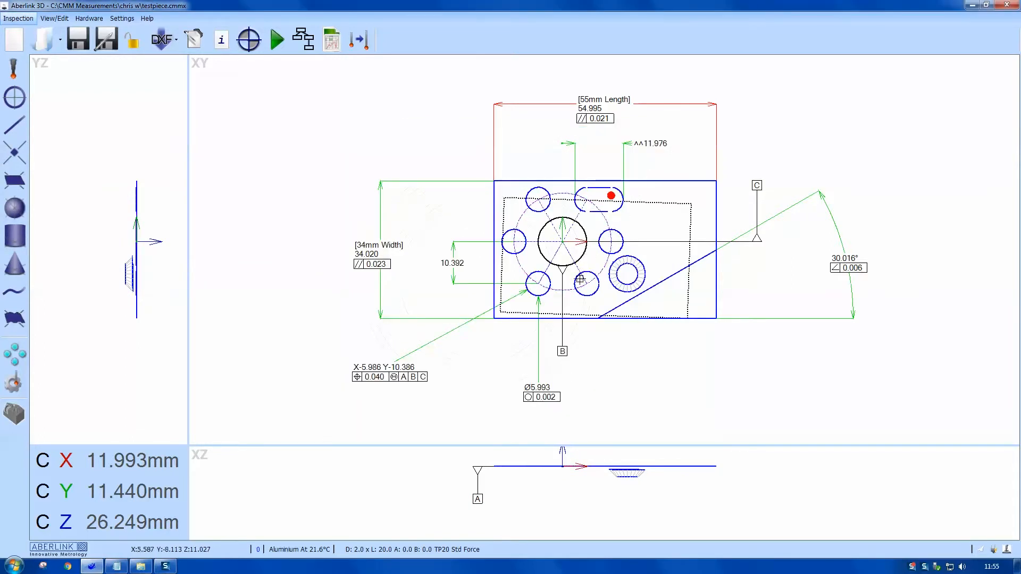
Dimension the constructed pitch circle's diameter, placing it above and left of the plate, and open its settings.
left_click(519, 266)
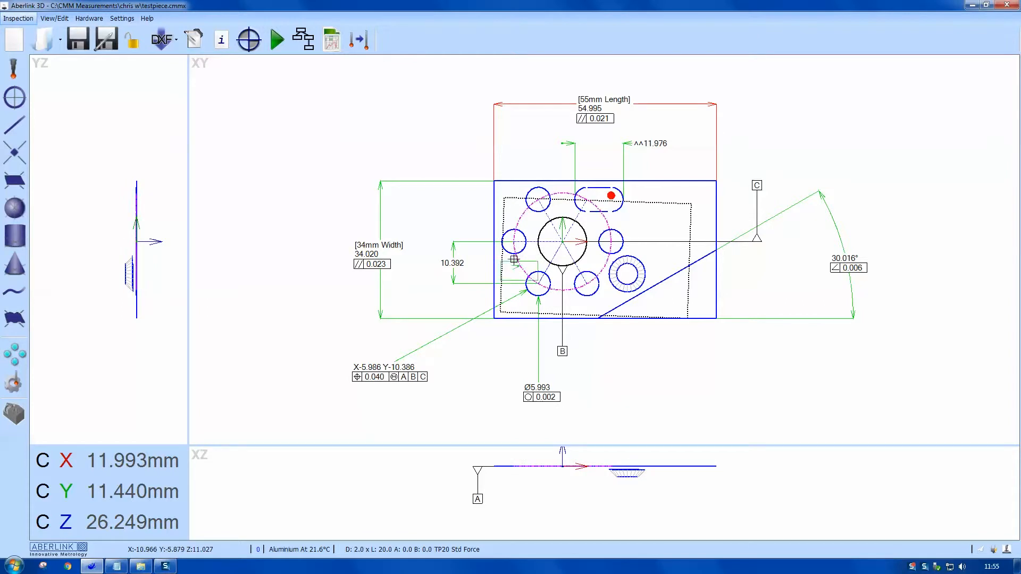
left_click(381, 113)
left_click(380, 114)
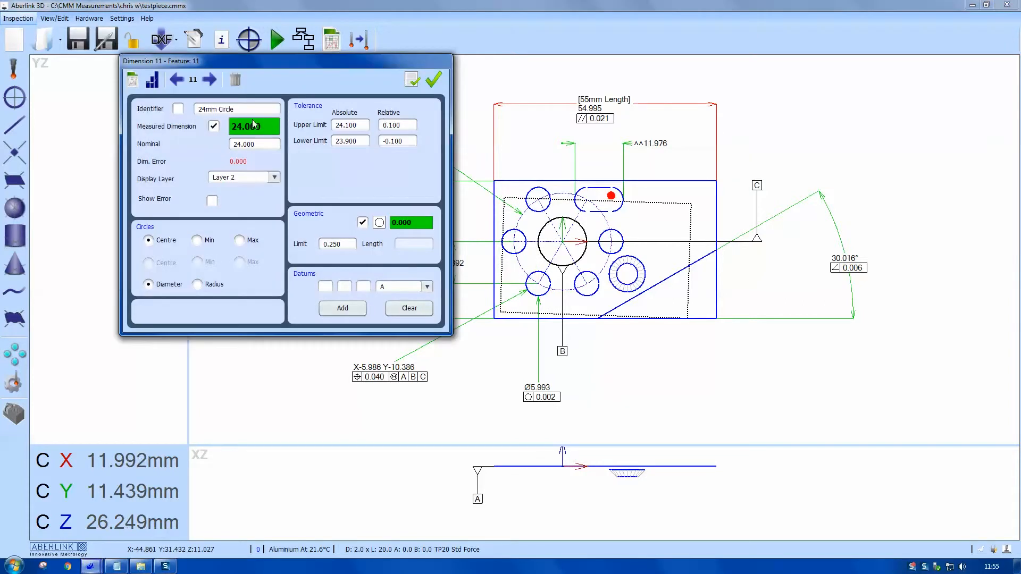
Show the pitch circle dimension's identifier, name it "24mm PCD" and accept the dimension.
left_click(178, 108)
left_click_drag(218, 109, 241, 108)
left_click(241, 108)
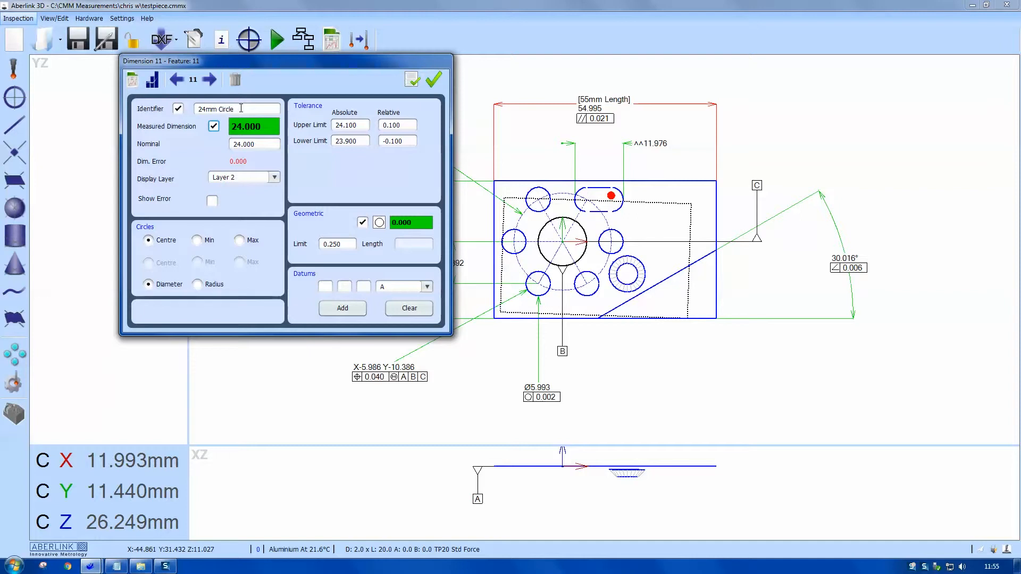
left_click_drag(241, 109, 219, 109)
type("p")
key("BackSpace")
left_click(433, 79)
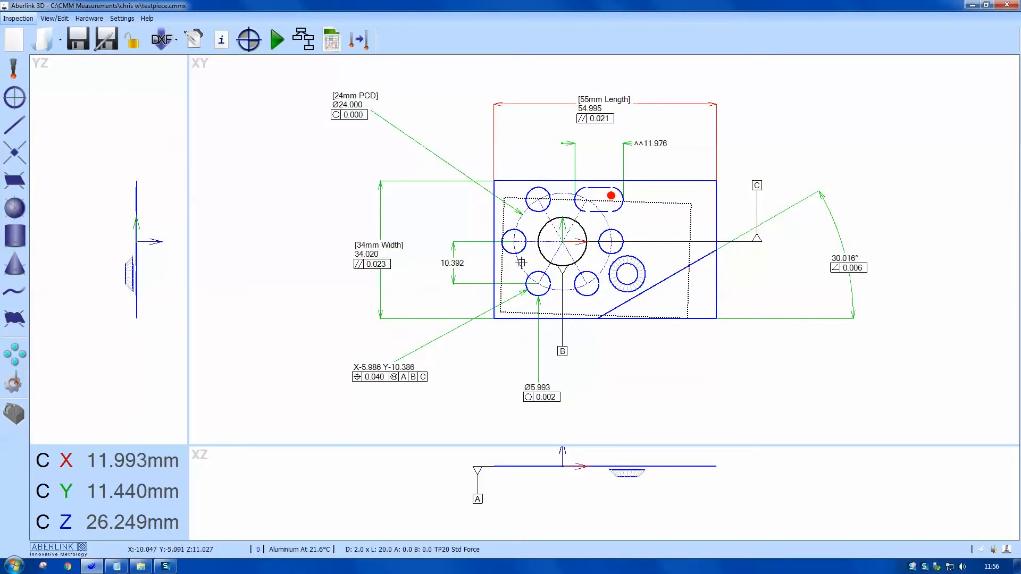
Add a concentricity dimension between the pitch circle and the central circle, reference datum A and place it below the plate's lower-right corner.
left_click(540, 253)
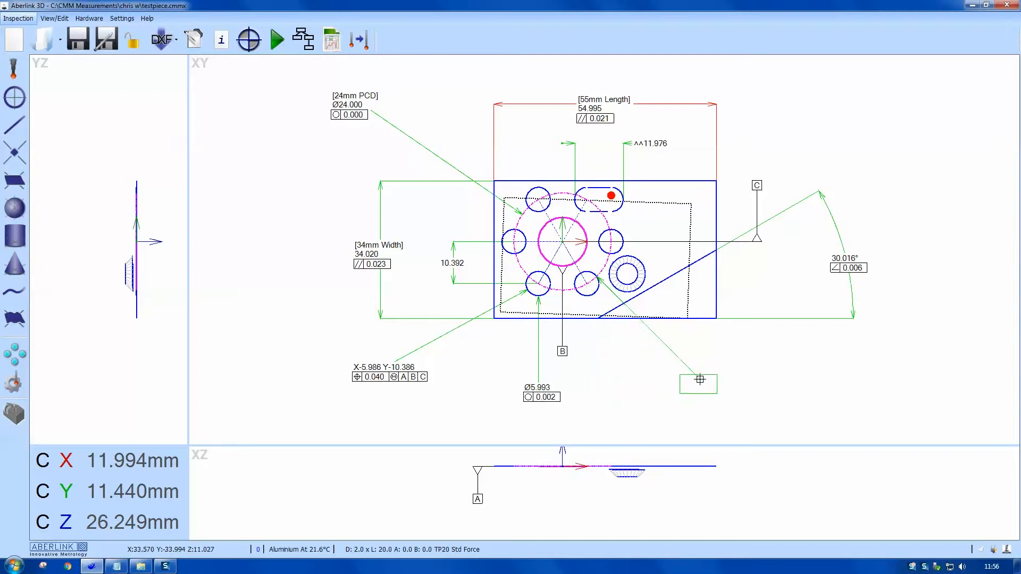
left_click(724, 379)
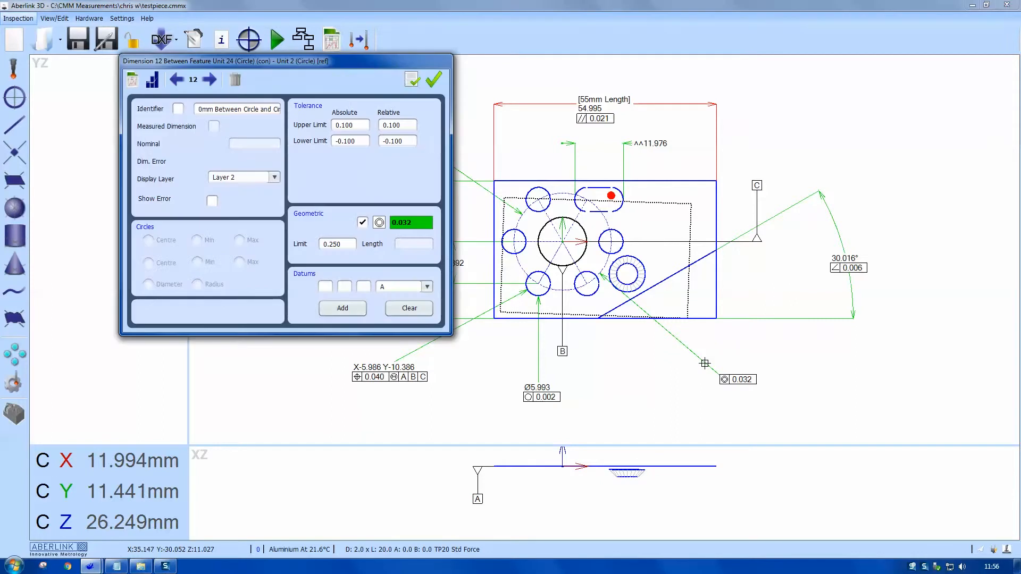
left_click(361, 310)
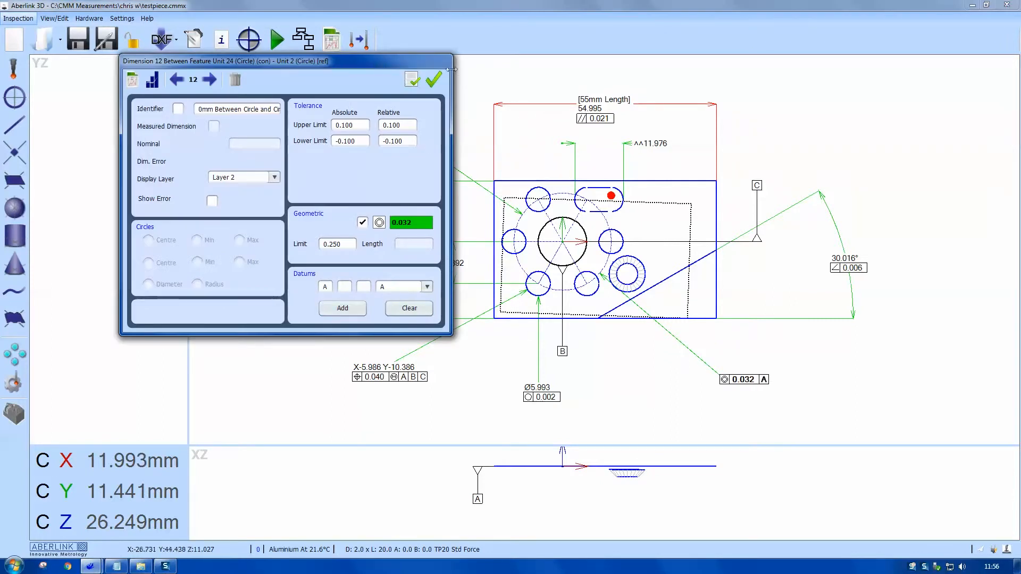
left_click(434, 79)
left_click_drag(716, 373, 736, 387)
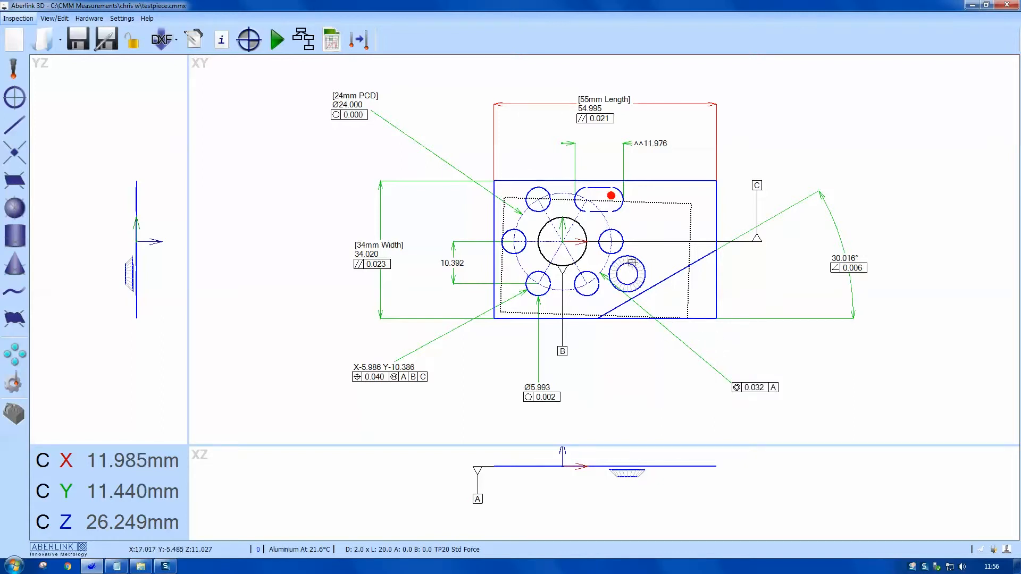
Dimension the angle between the cone and the reference plane, placing it below the cone in the XZ view.
left_click(644, 274)
left_click(688, 292)
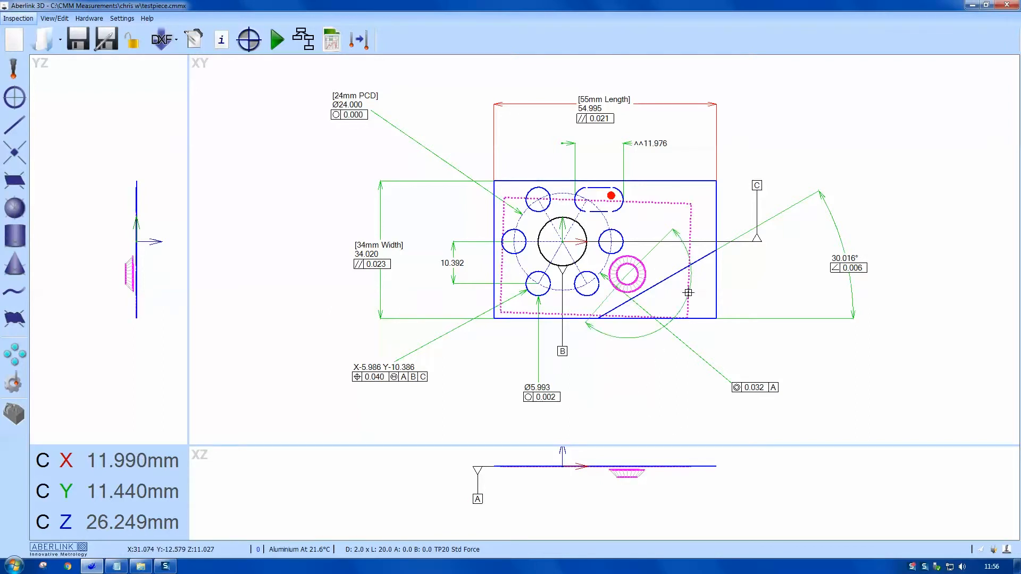
left_click(680, 502)
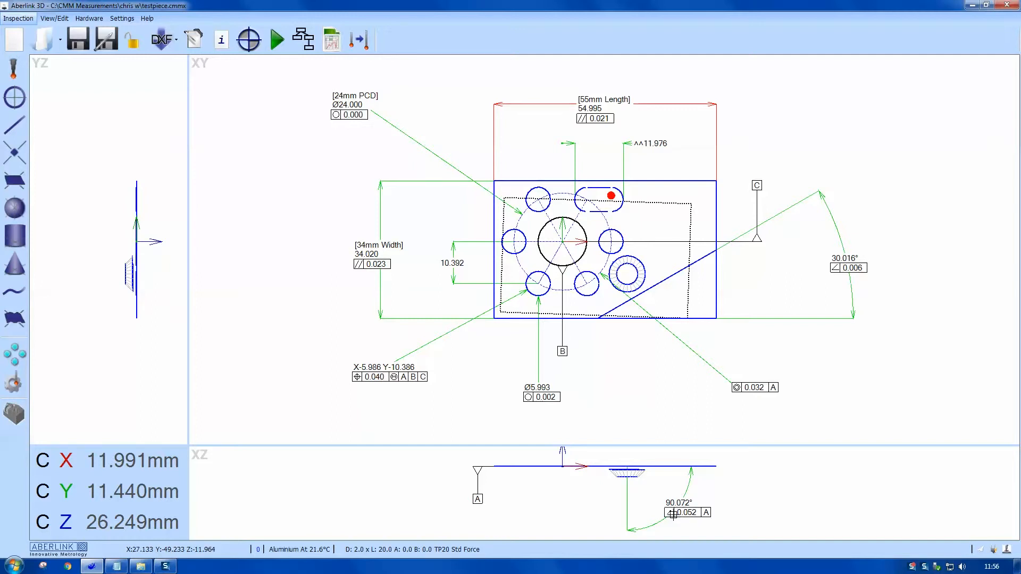
Construct a line from the cone to represent its axis and accept it.
left_click(14, 125)
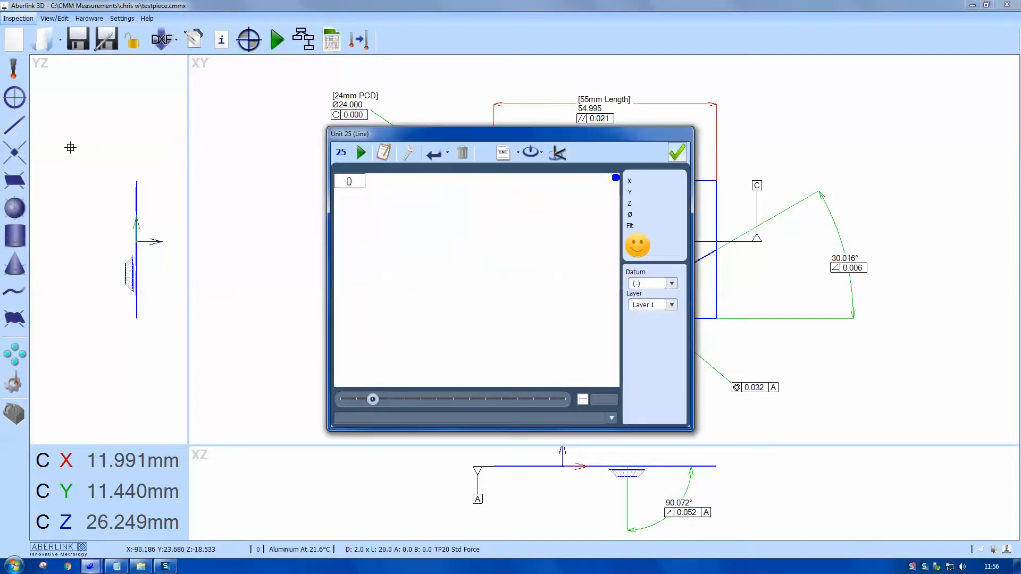
left_click(409, 152)
left_click(623, 261)
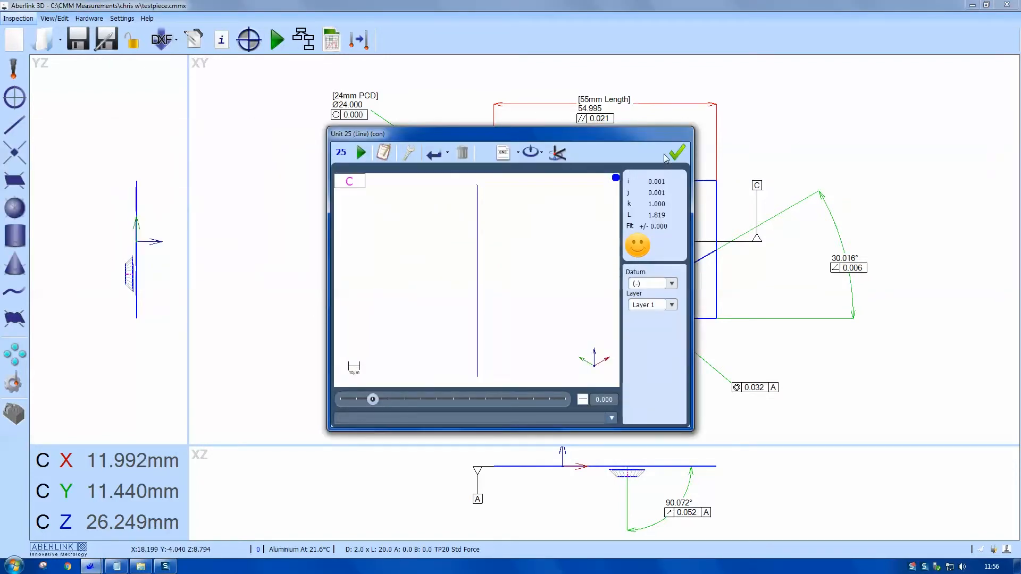
left_click(676, 153)
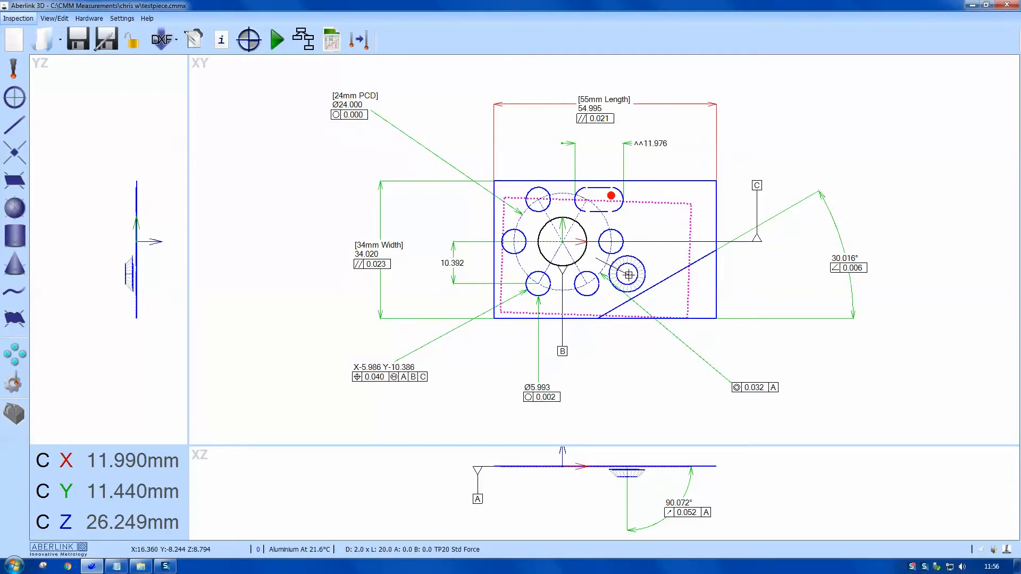
Dimension the angle between the constructed axis line and the reference plane in the XZ view, beside the cone's angle dimension.
left_click(628, 273)
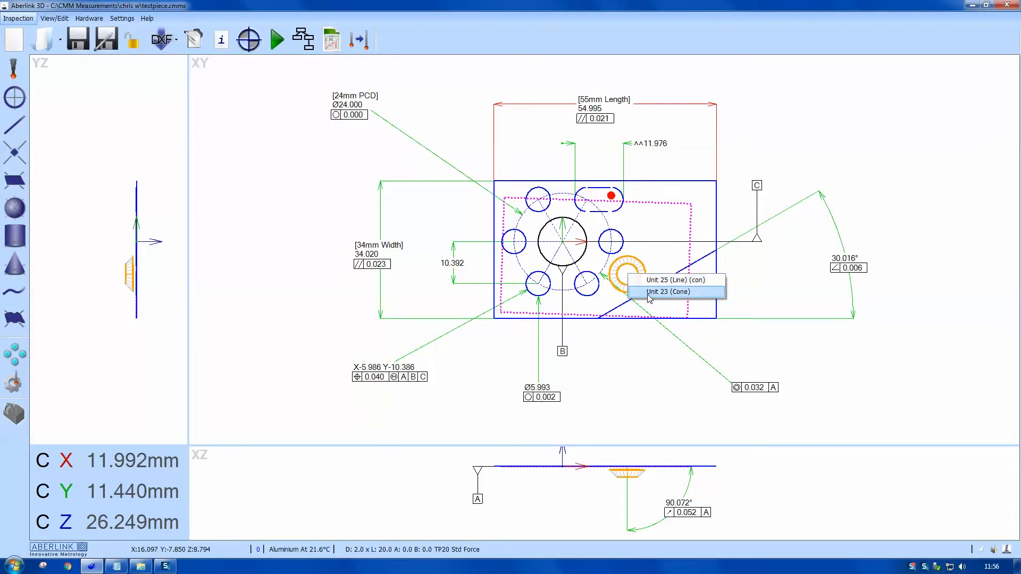
left_click(648, 294)
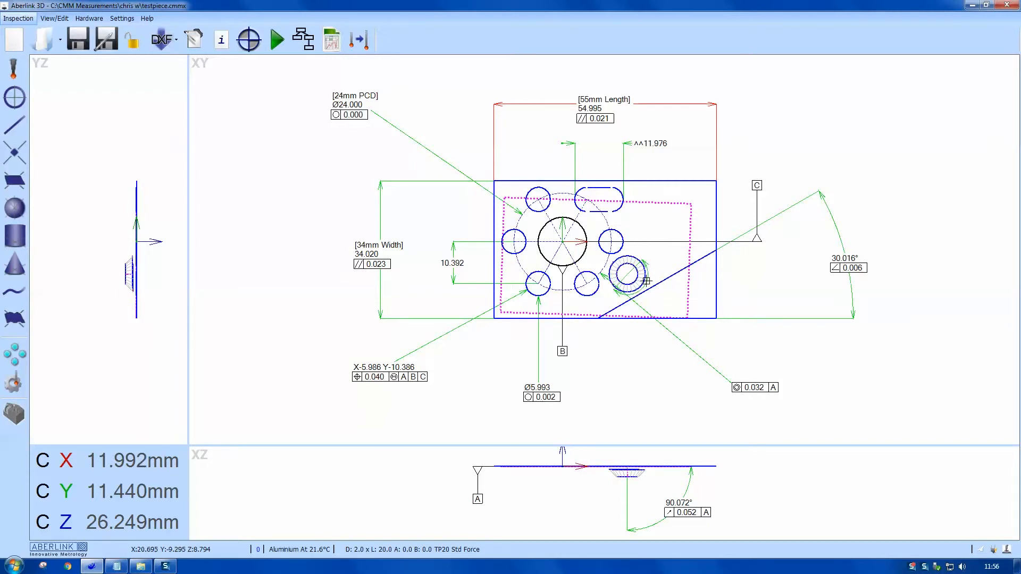
left_click(729, 489)
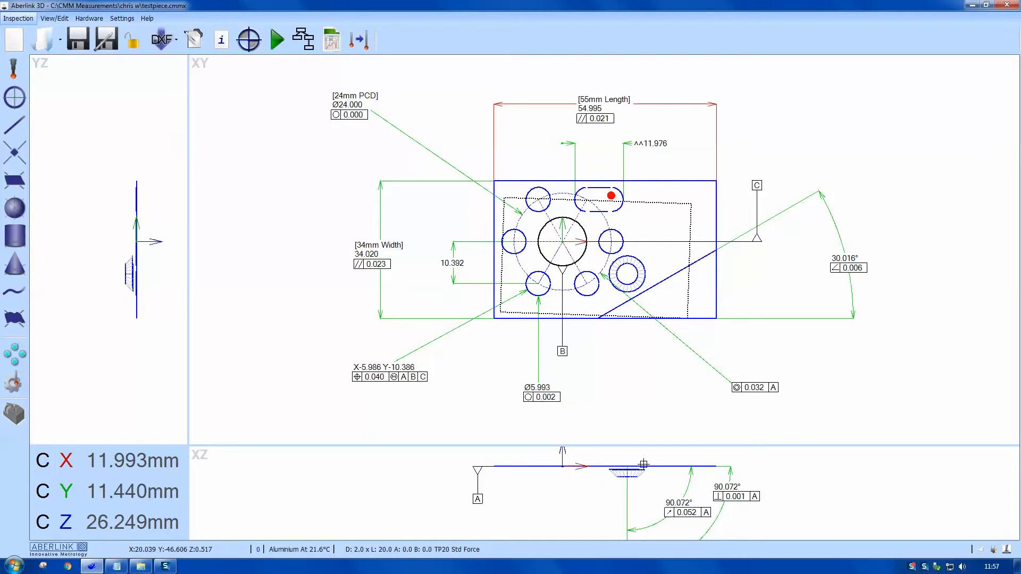
left_click(641, 281)
left_click(688, 298)
left_click(668, 372)
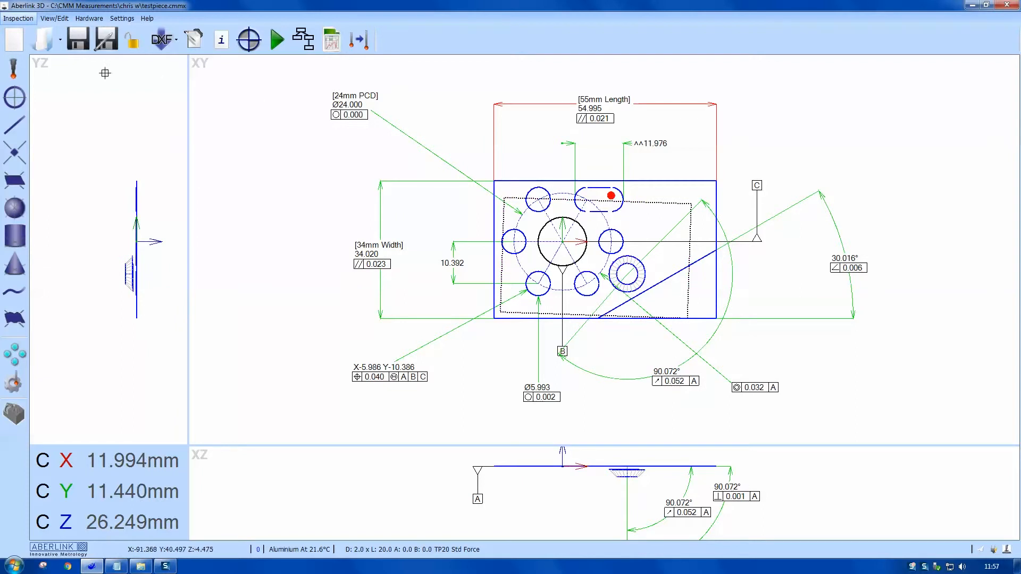
left_click(55, 18)
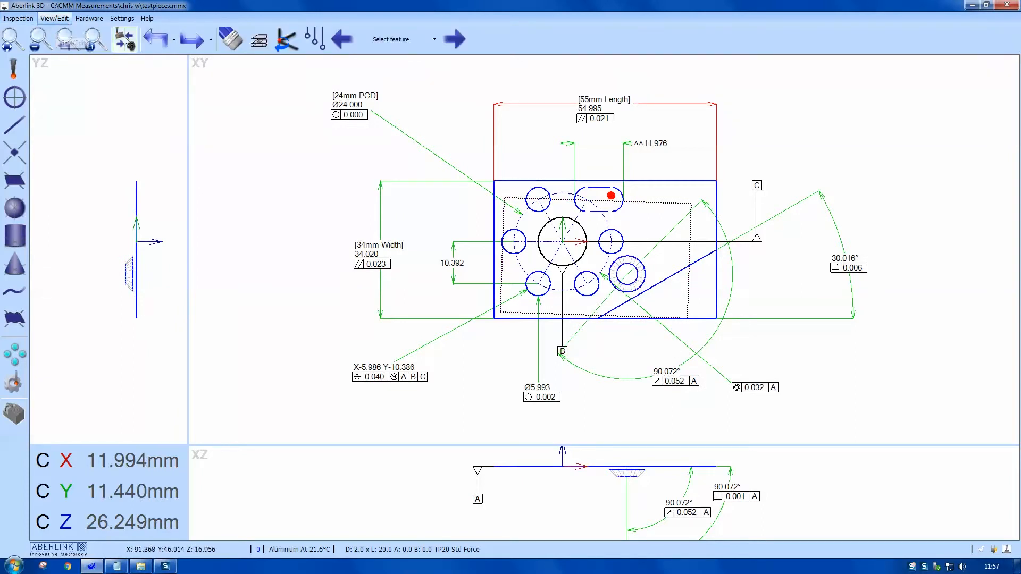
left_click(150, 43)
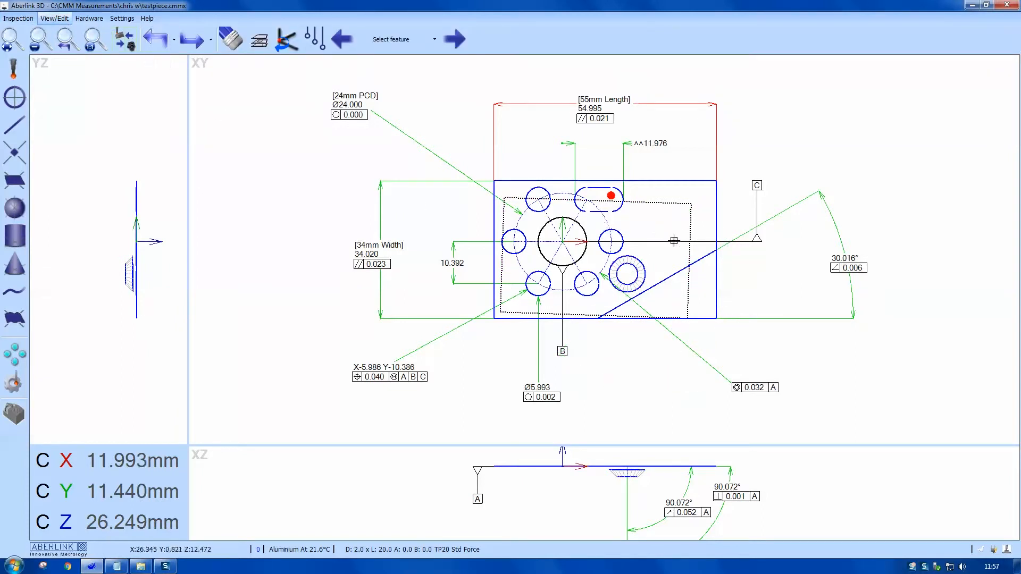
Dimension the distance between the reference plane and the cone in the YZ view, placing it below the part.
left_click(688, 251)
left_click(647, 266)
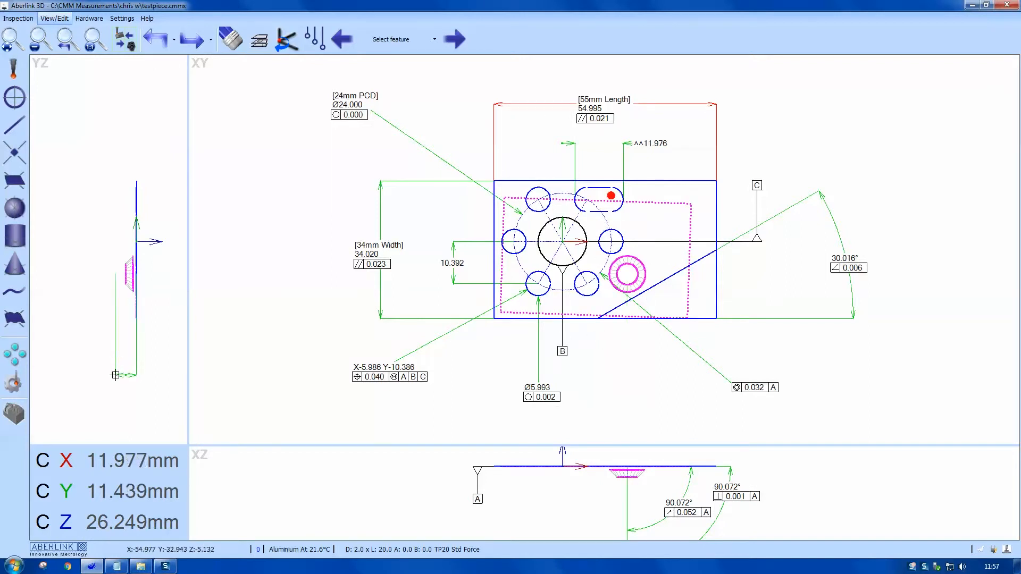
left_click(92, 372)
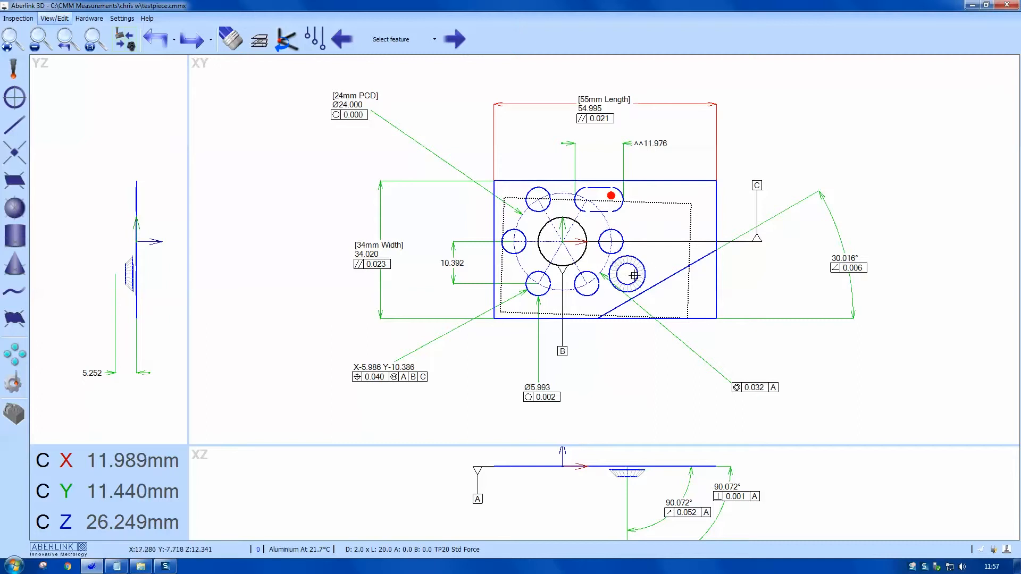
Construct a circle from the reference plane and the cone, and dimension its diameter above and right of the plate.
left_click(14, 98)
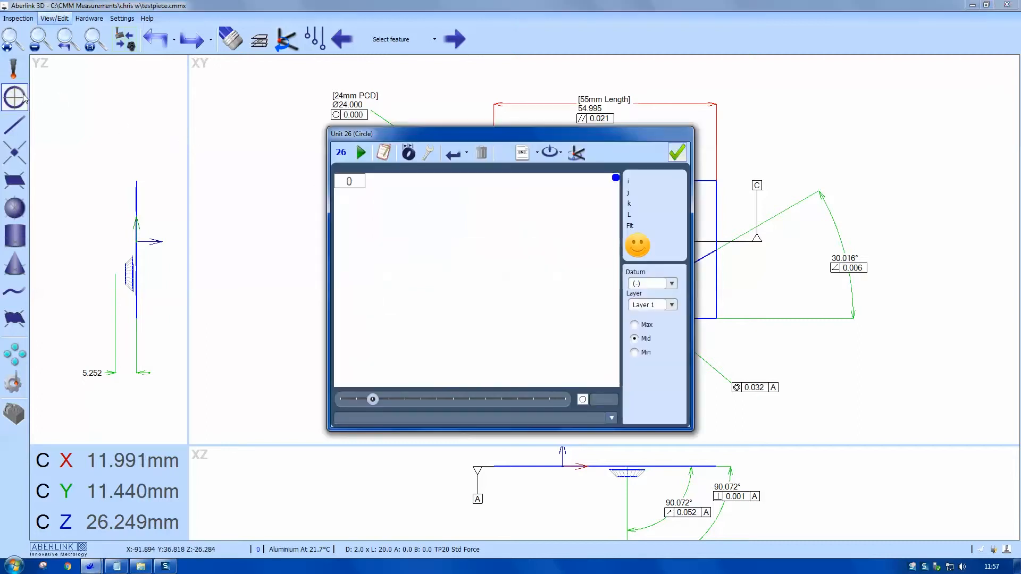
left_click(431, 153)
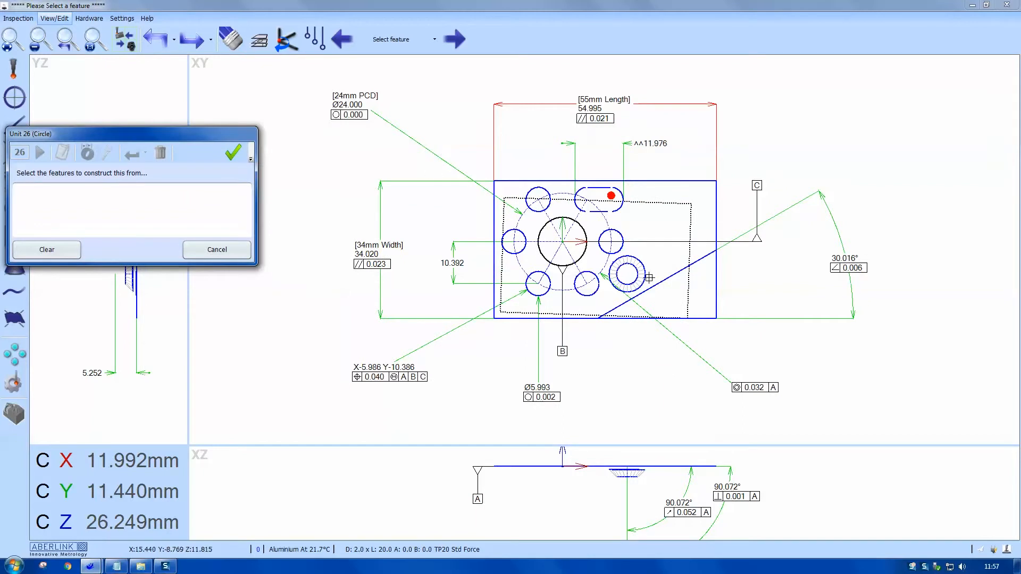
left_click(688, 279)
left_click(641, 269)
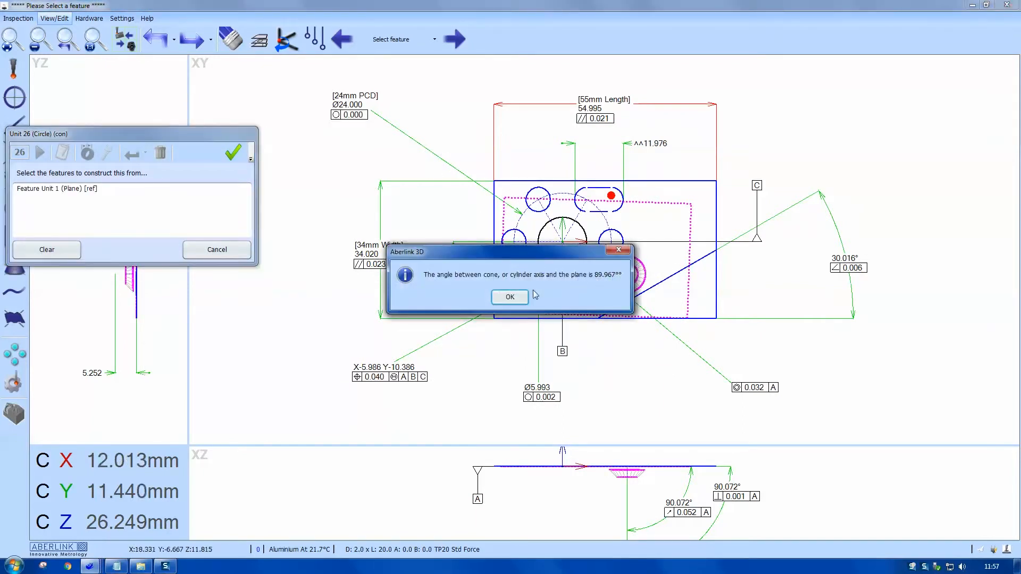
left_click(510, 296)
left_click(502, 295)
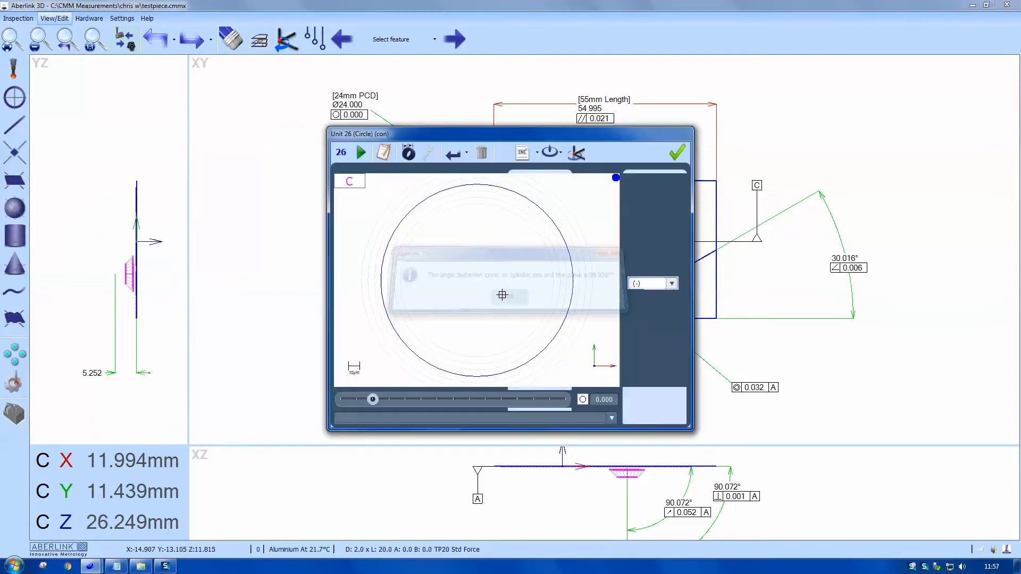
left_click(675, 154)
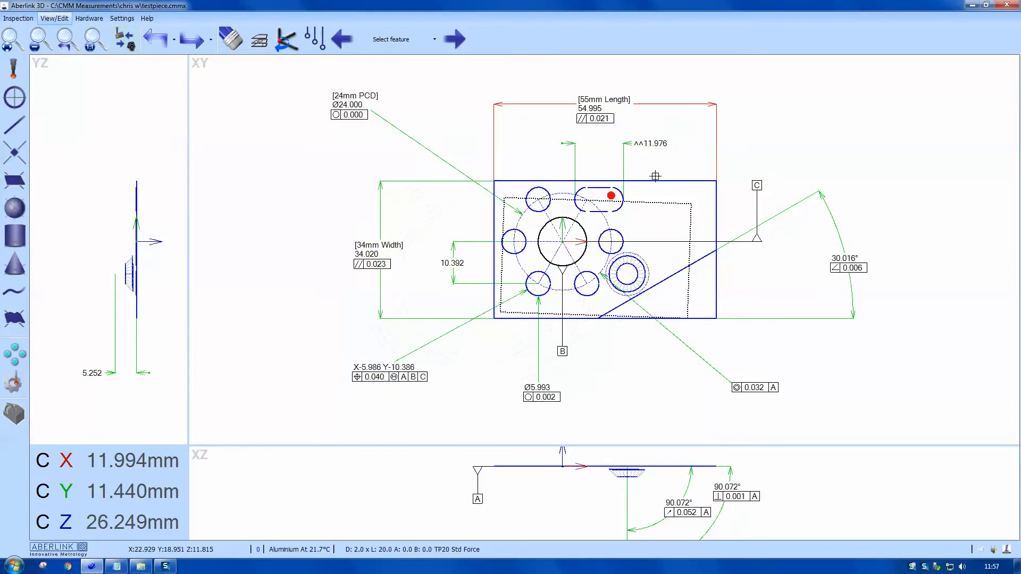
left_click(647, 261)
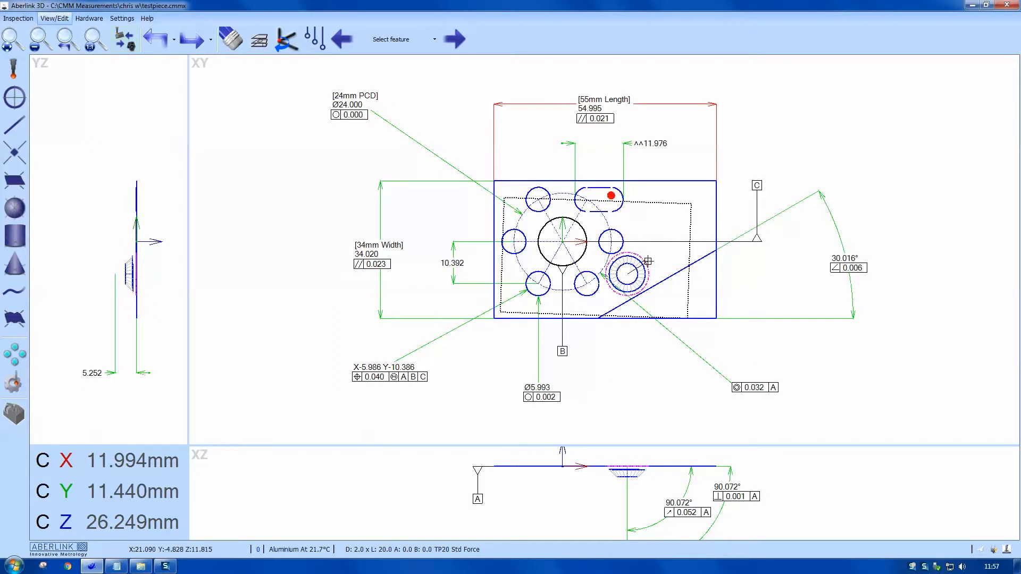
left_click(816, 102)
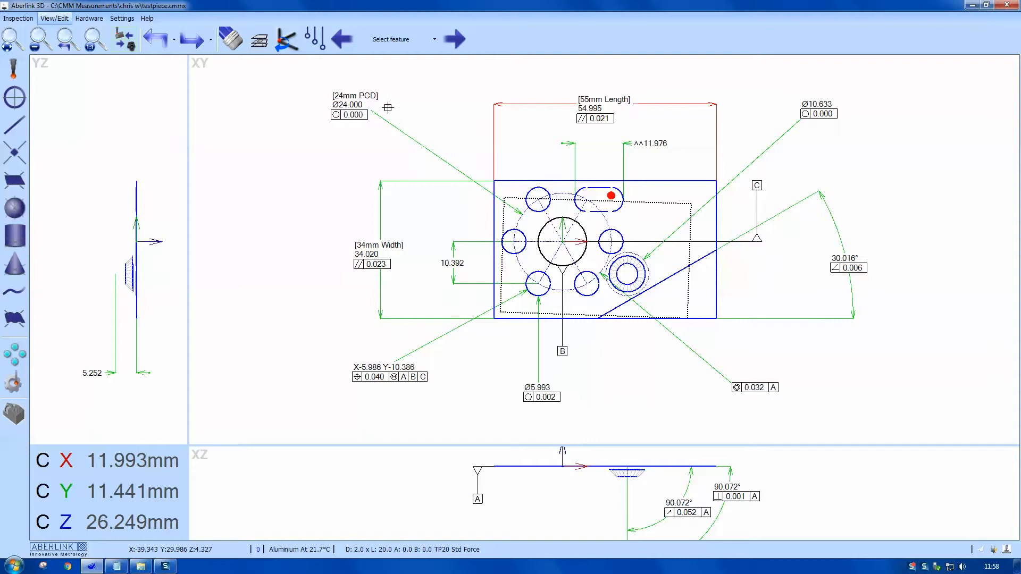
Open the report setup and include the Graphic Details report with the XZ and YZ views added.
left_click(18, 18)
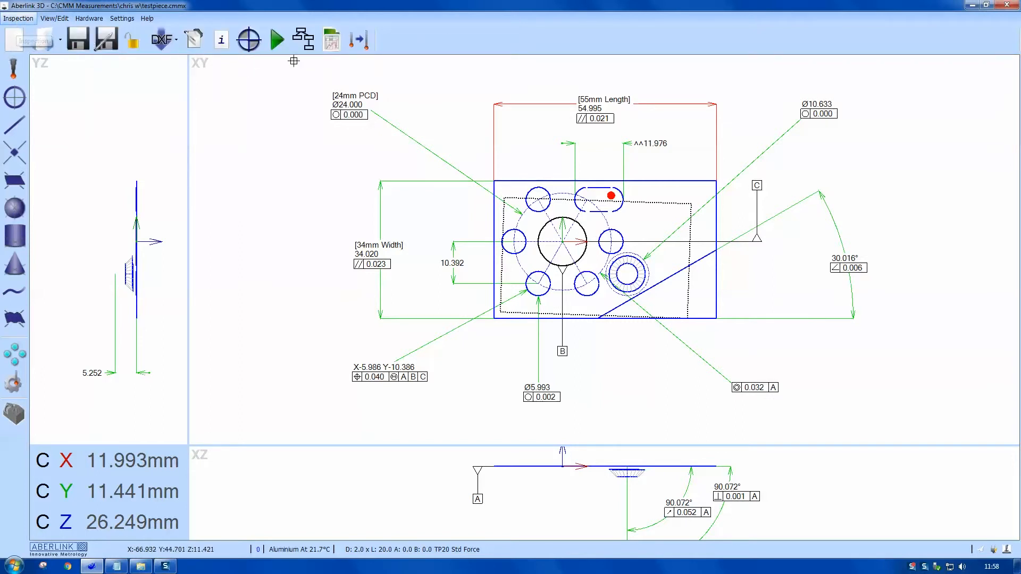
right_click(265, 190)
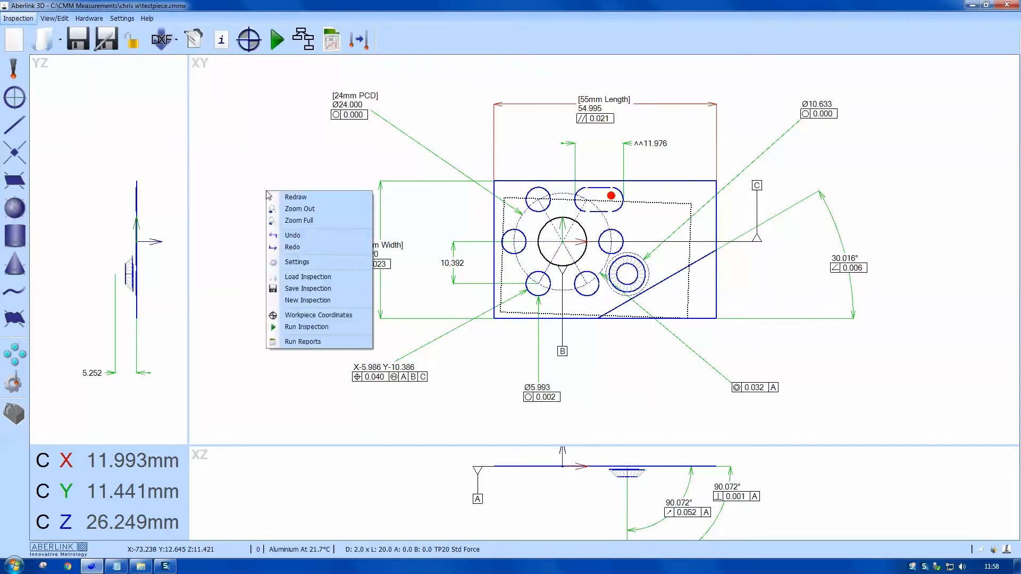
left_click(311, 342)
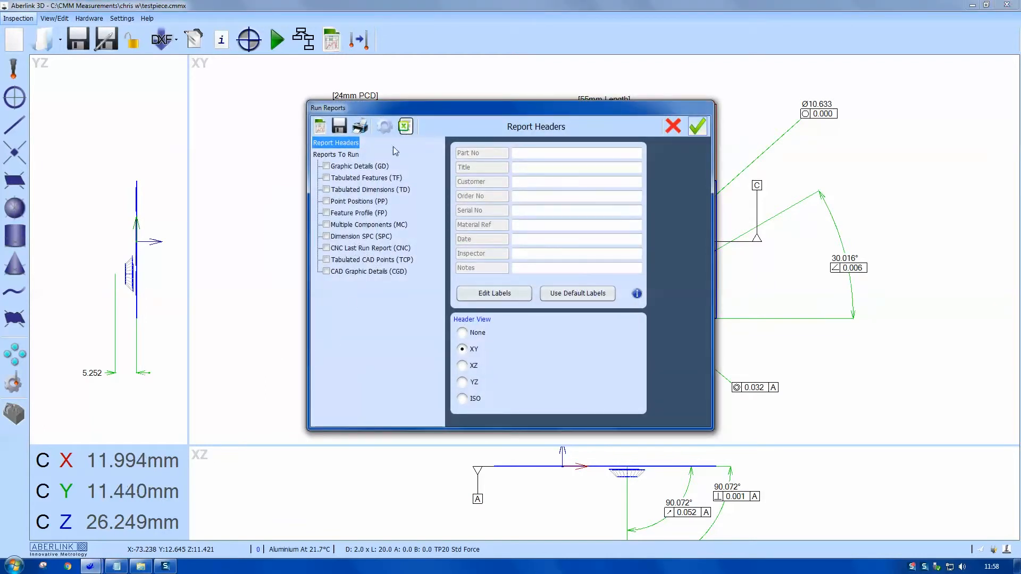
left_click_drag(427, 118, 387, 127)
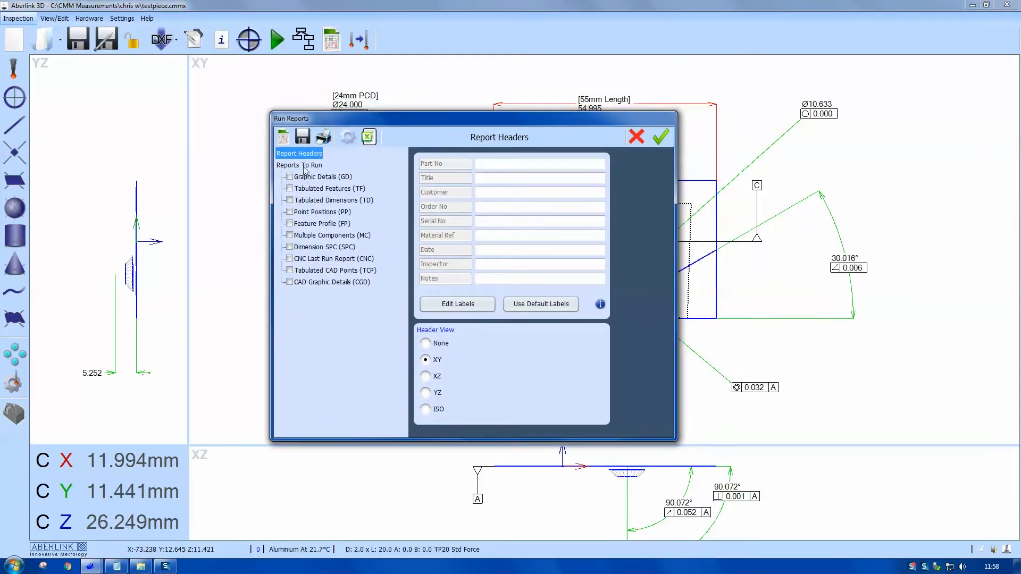
left_click(309, 167)
left_click(315, 177)
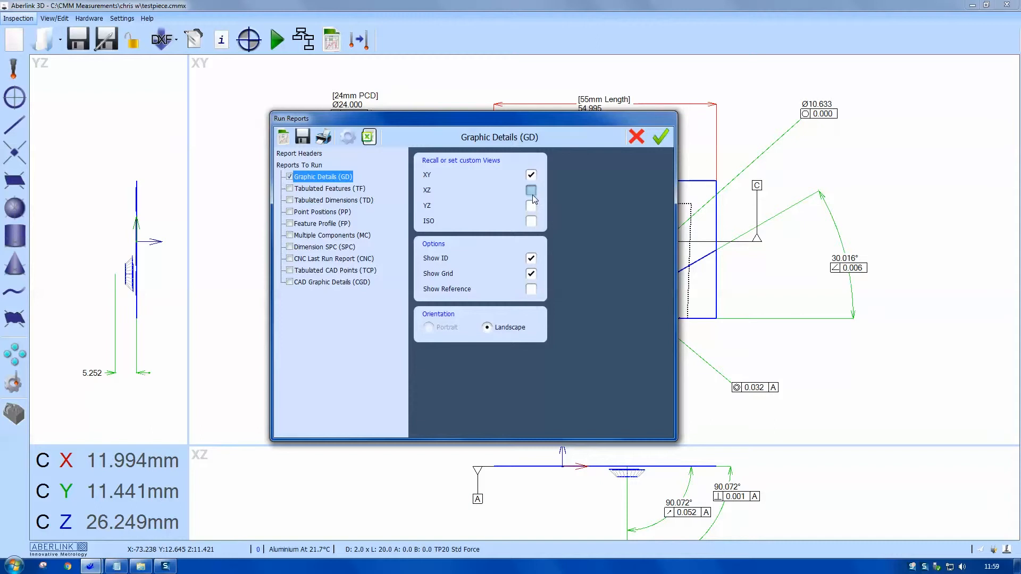
left_click(531, 190)
left_click(531, 206)
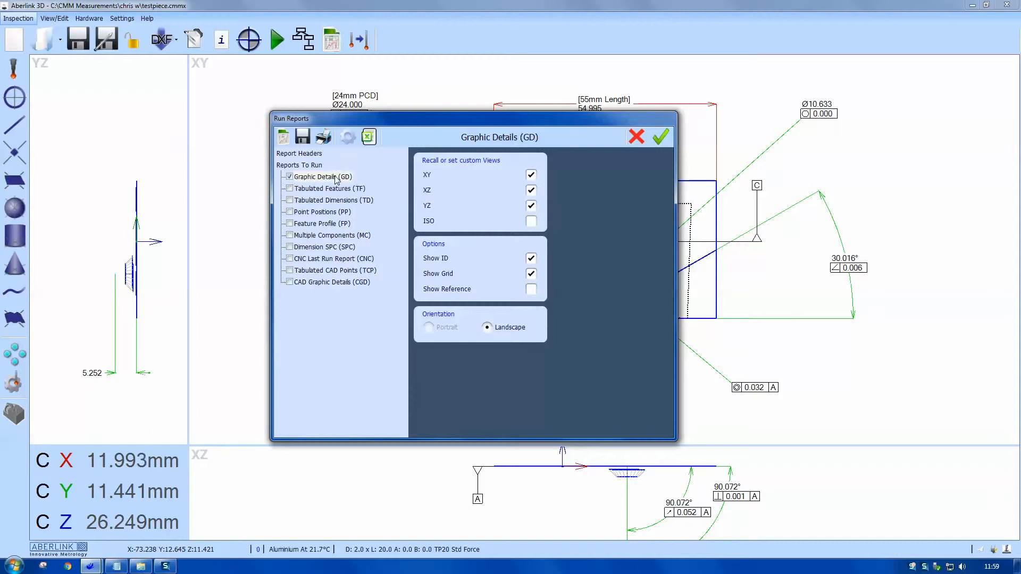
In the report headers, relabel Part No as Title and Title as Part Number, and enter AB001 as the part number.
left_click(308, 156)
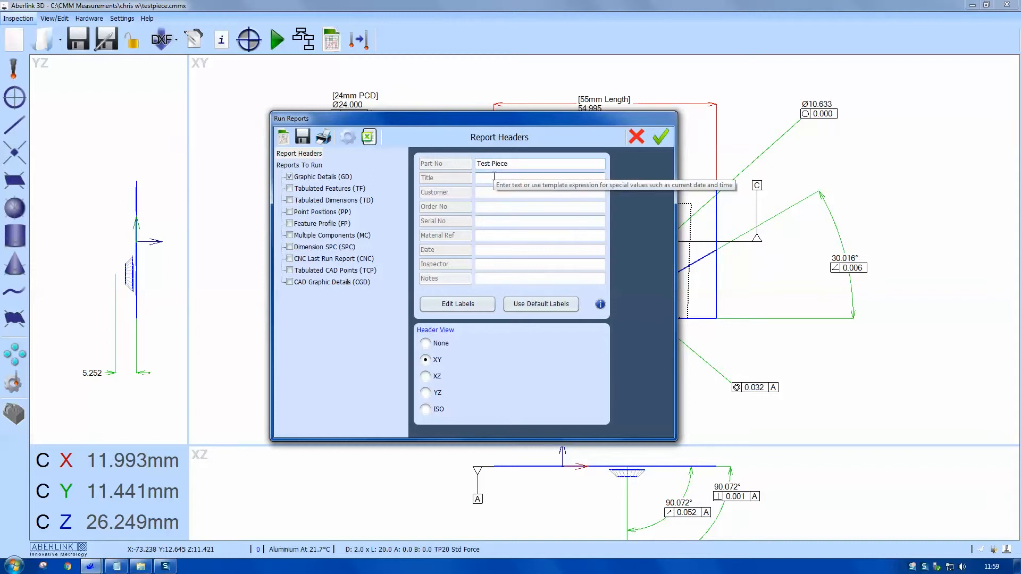
left_click(494, 176)
left_click(457, 303)
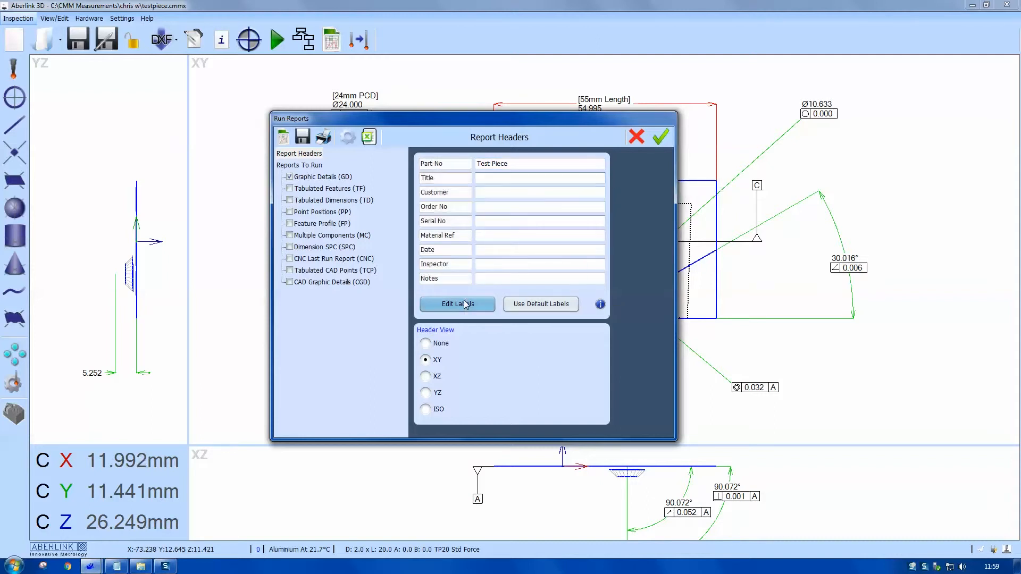
left_click_drag(443, 163, 421, 169)
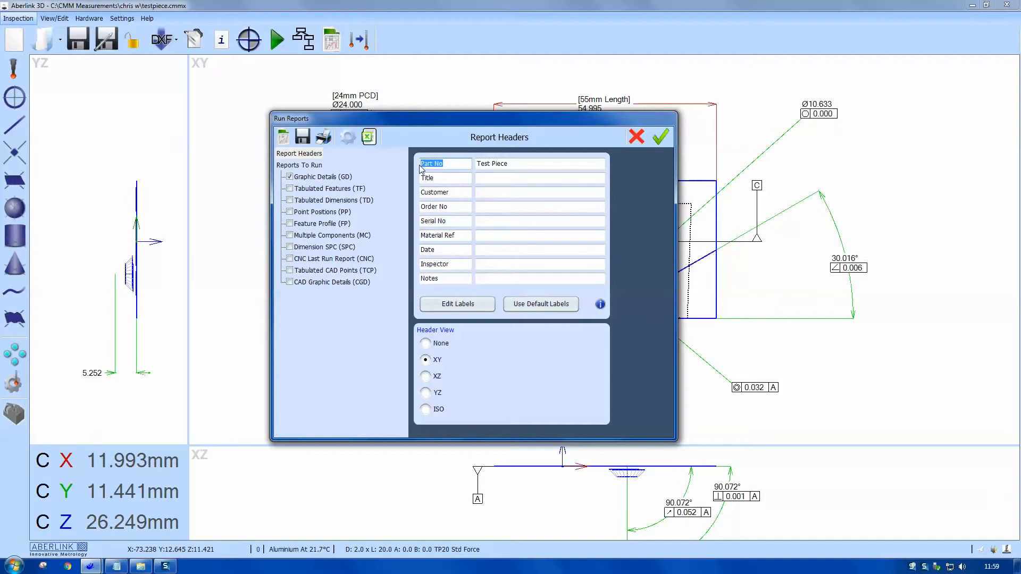
type("Title")
left_click_drag(436, 177, 417, 176)
type("Part Number")
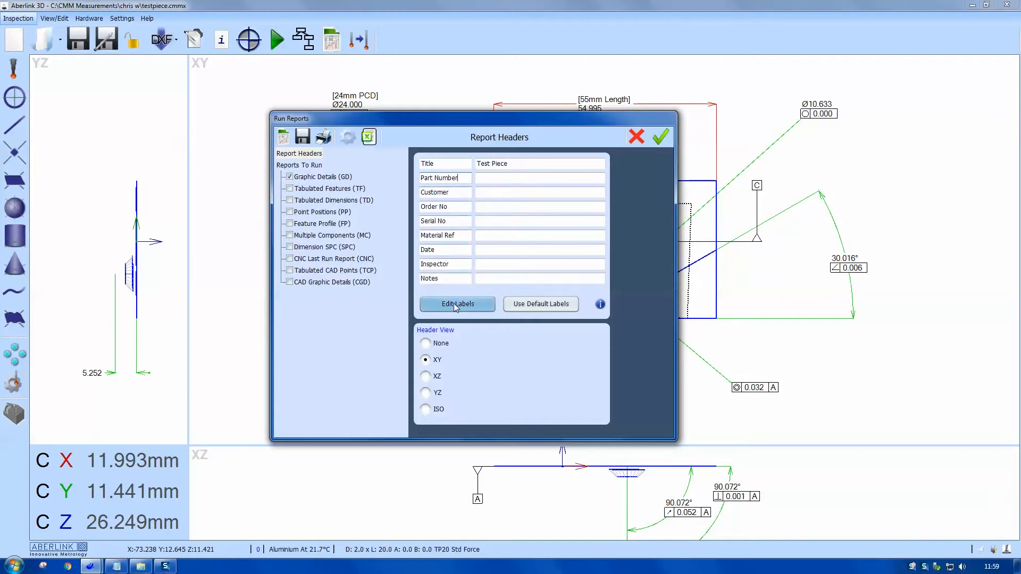
left_click(498, 178)
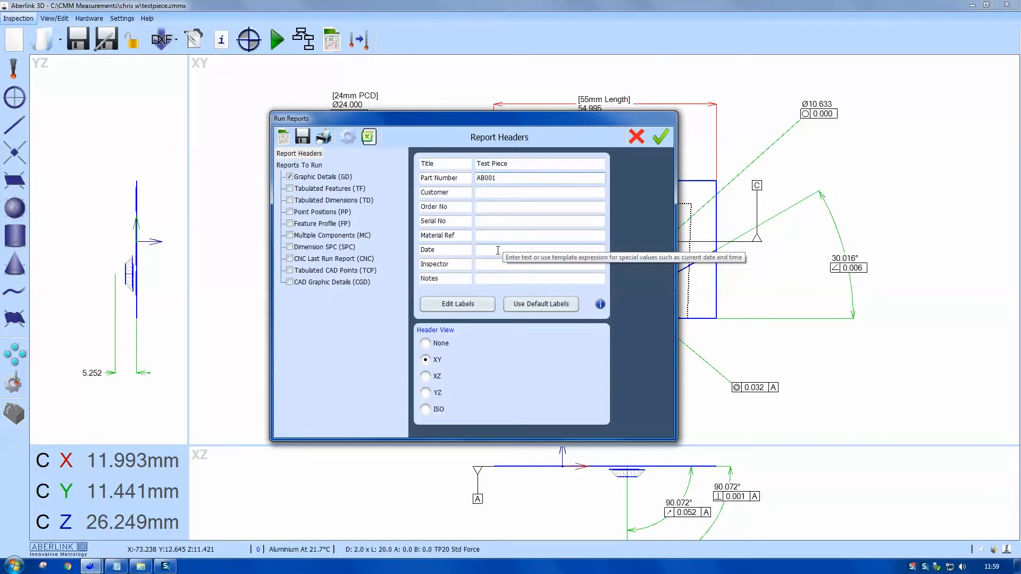
Copy the {date} expression from the header template examples into the Date header field.
left_click(599, 305)
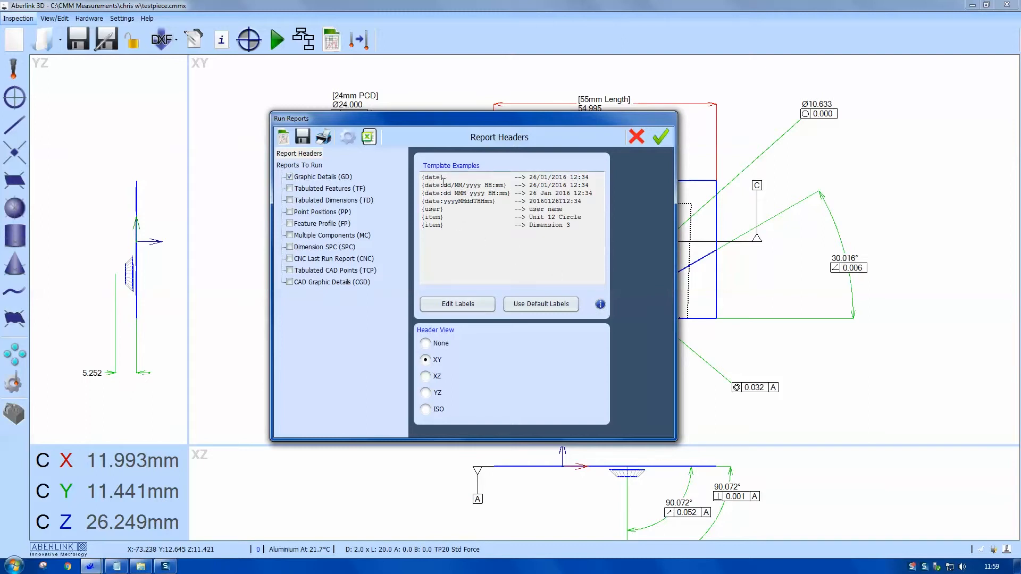
left_click_drag(445, 178, 420, 177)
right_click(428, 182)
left_click(454, 214)
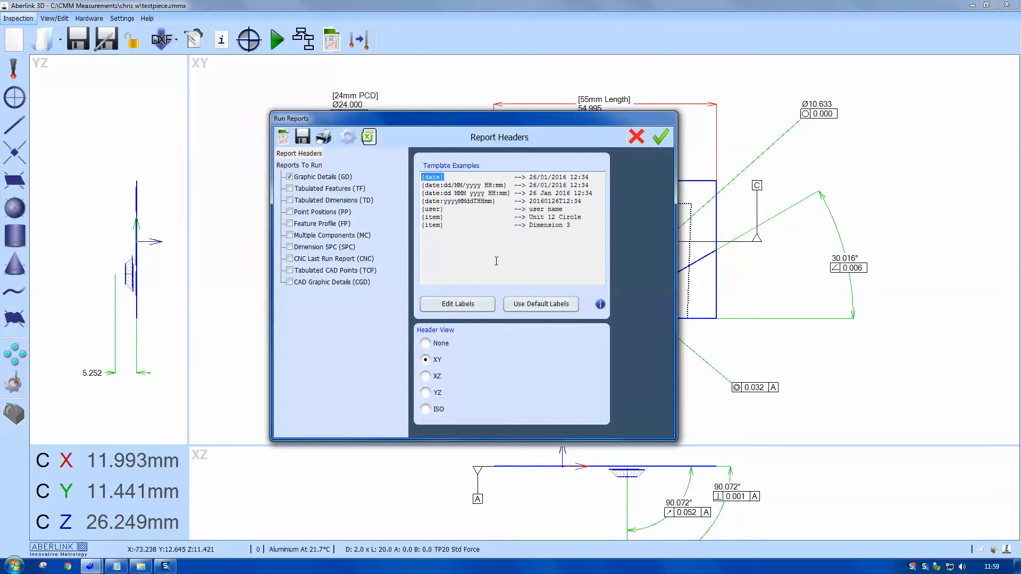
left_click(600, 304)
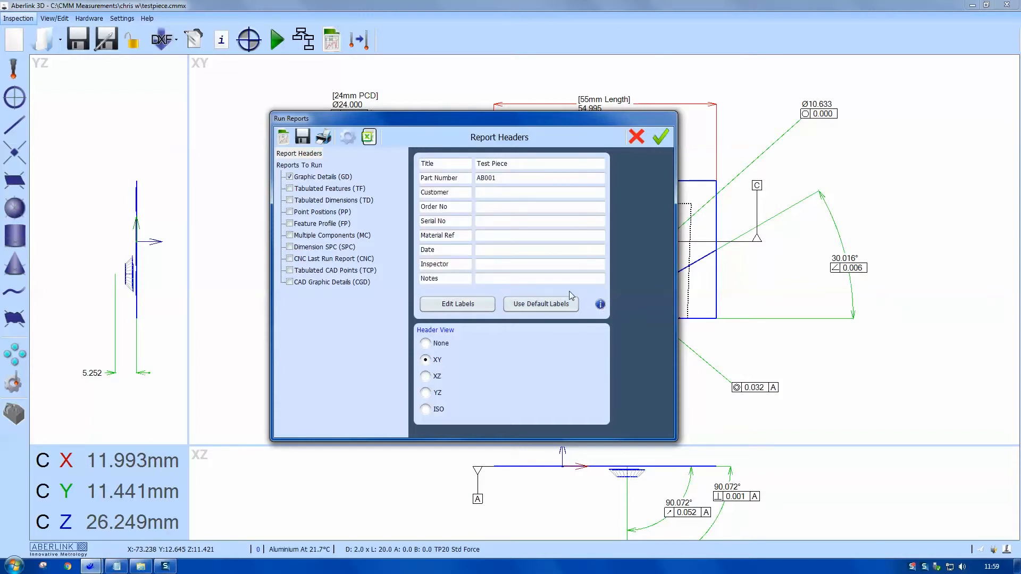
left_click(478, 252)
right_click(480, 251)
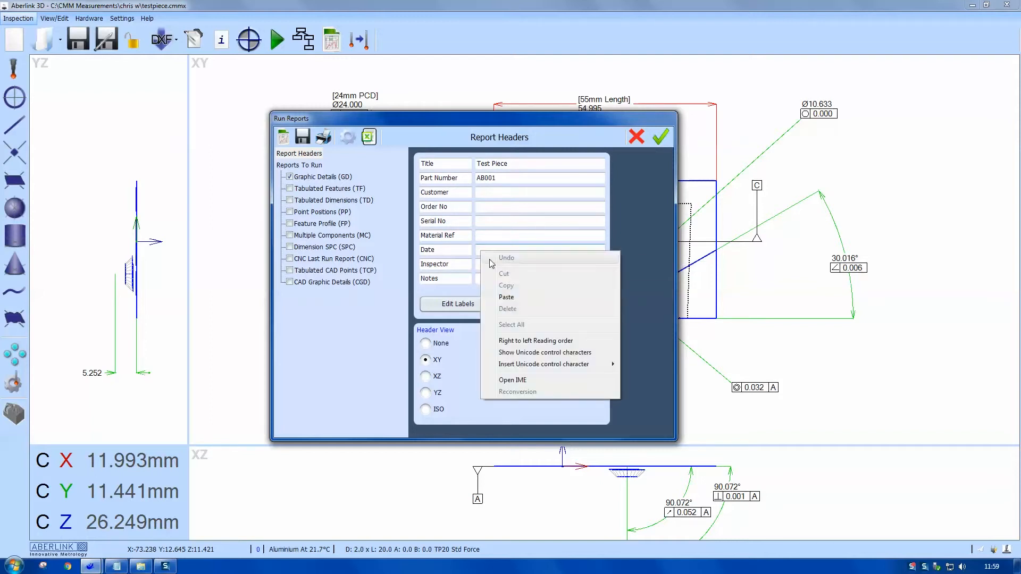
left_click(509, 298)
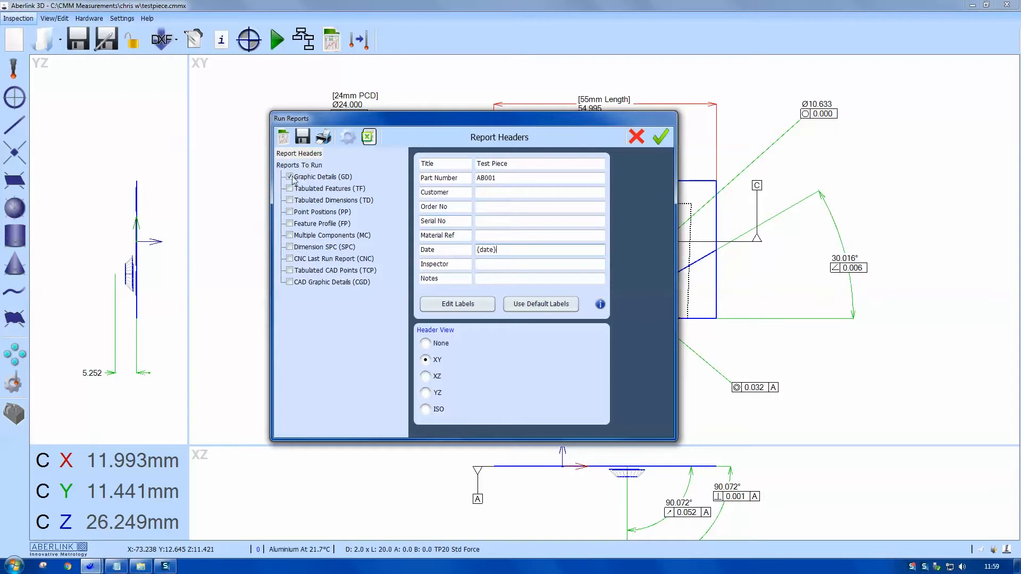
Run the Graphic Details report and review its title block and its XY, XZ and YZ sheets.
left_click(284, 138)
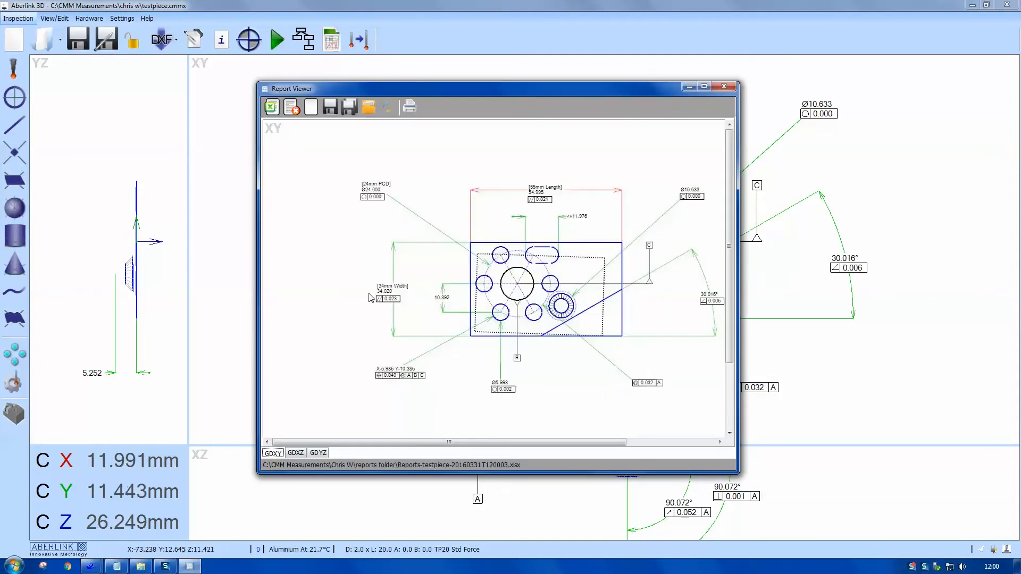
scroll(713, 268, "down", 3)
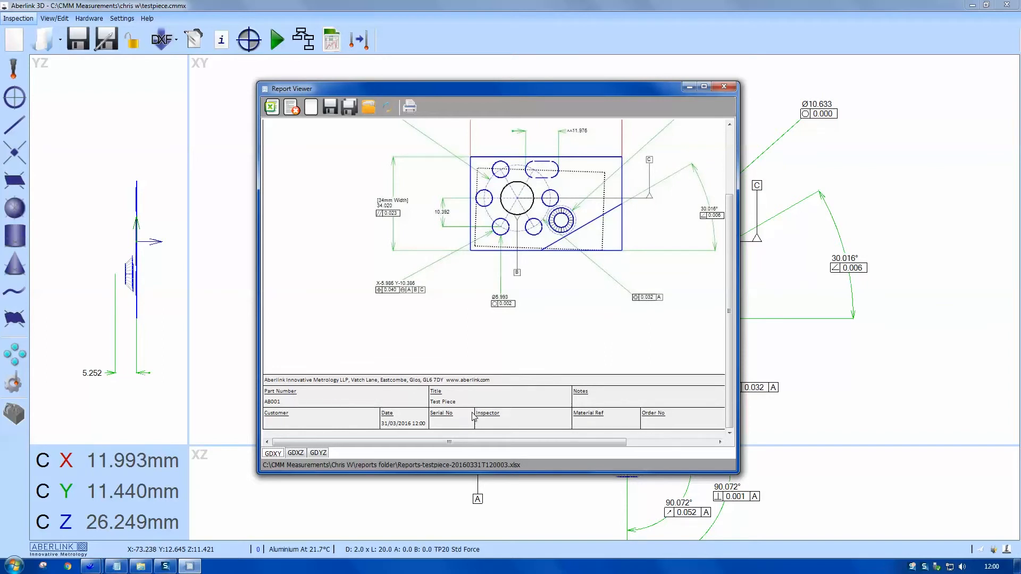
left_click_drag(461, 443, 549, 445)
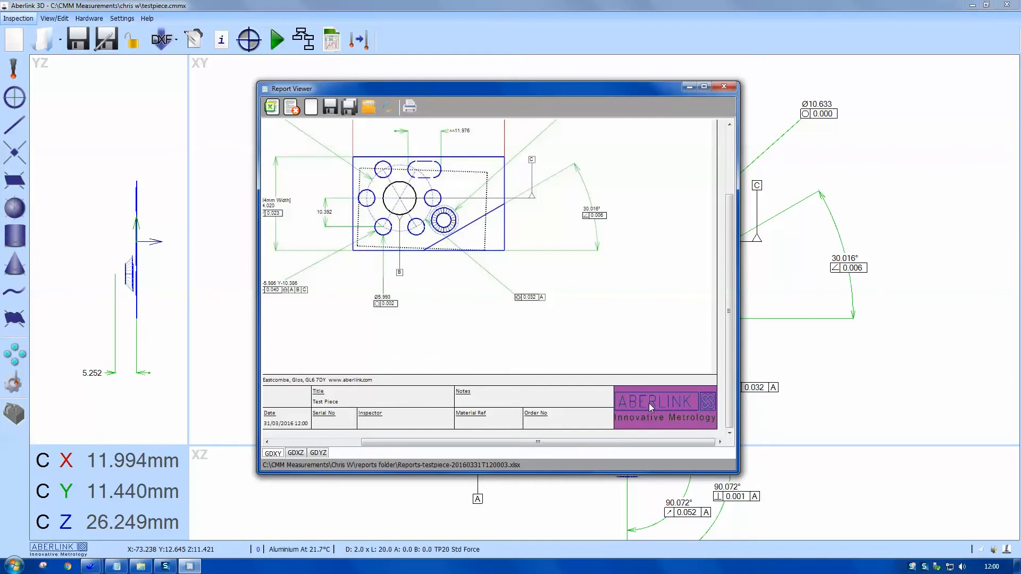
left_click_drag(416, 442, 327, 441)
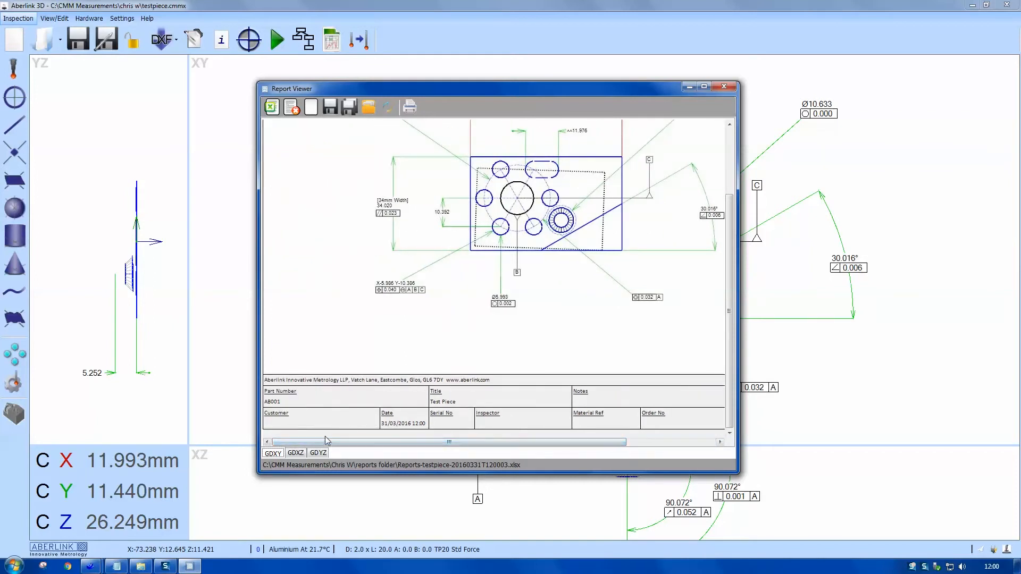
left_click(296, 453)
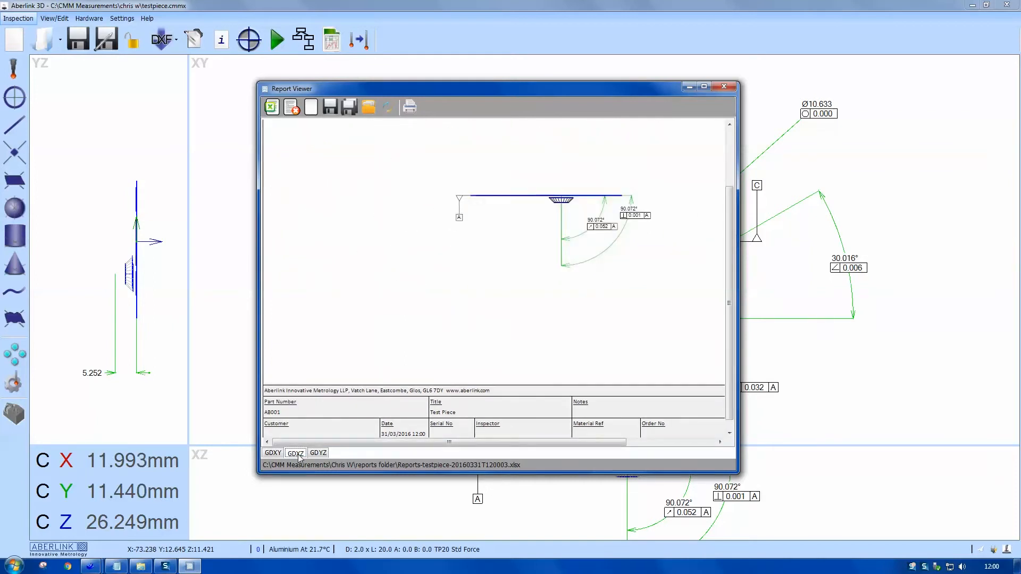
left_click(318, 453)
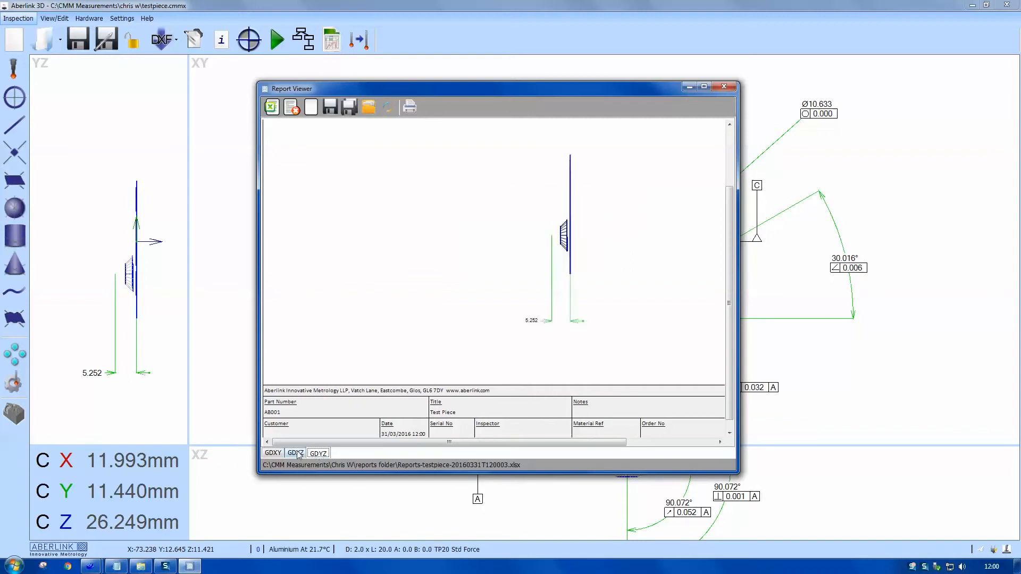
left_click(277, 453)
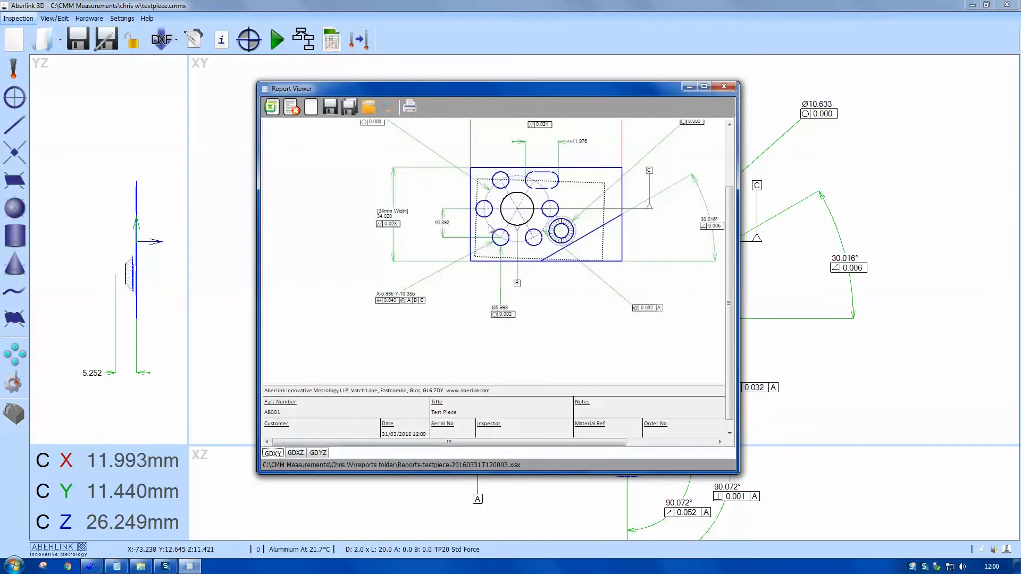
Start saving the report and create a folder named Reports inside the personal folder under C:\CMM Measurements.
left_click(335, 109)
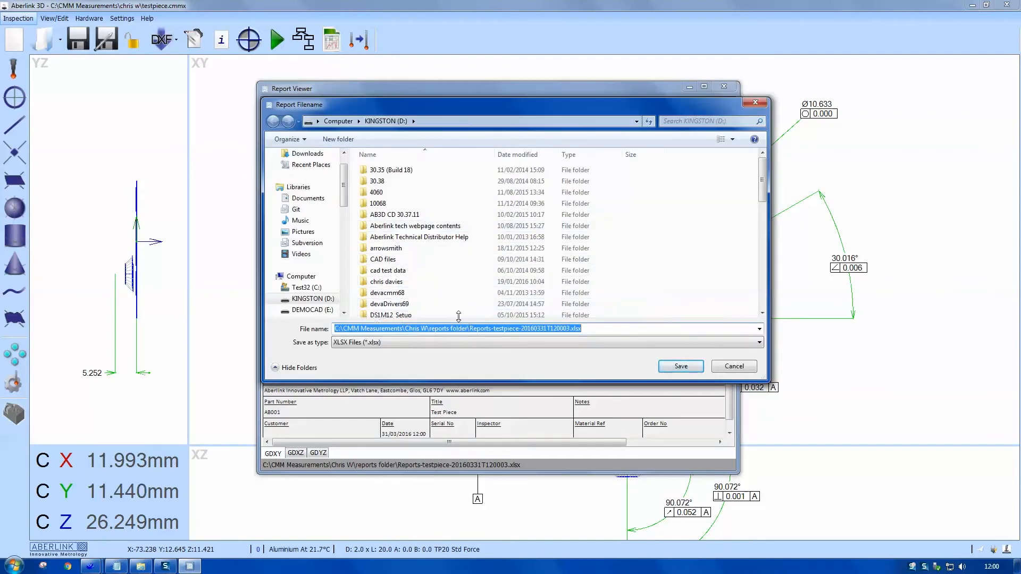
left_click(308, 288)
double_click(382, 202)
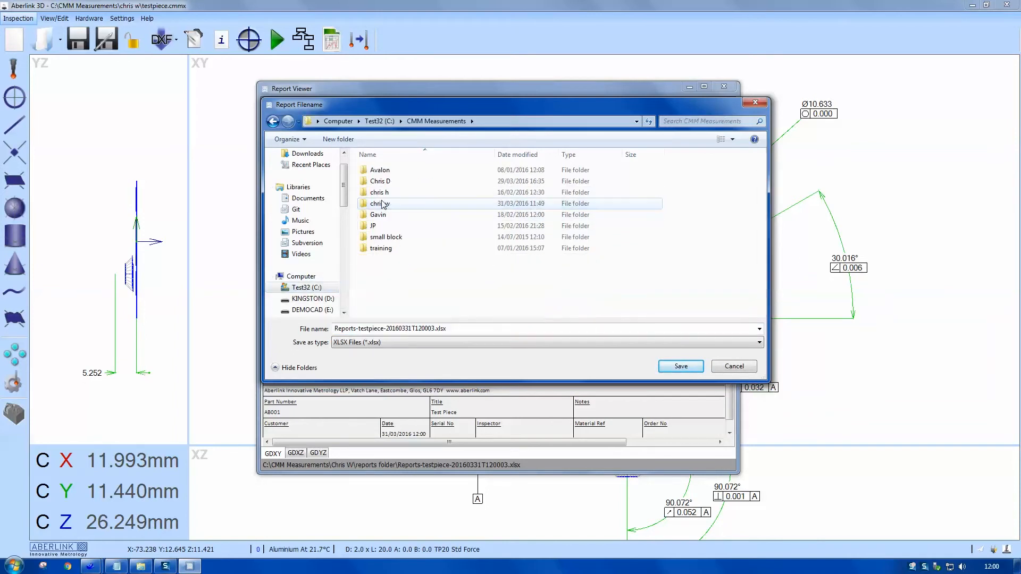
double_click(382, 203)
right_click(409, 240)
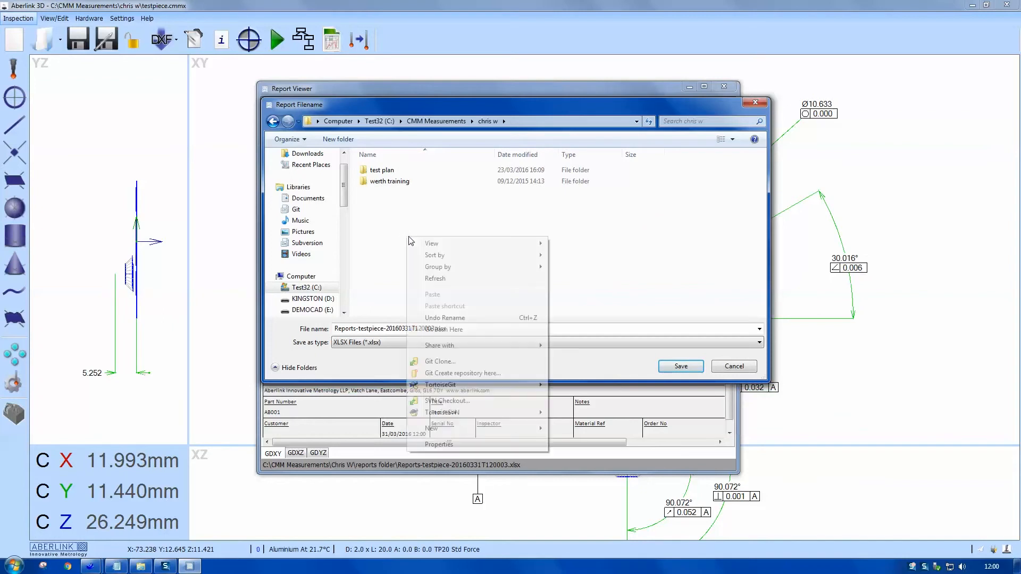
mouse_move(487, 428)
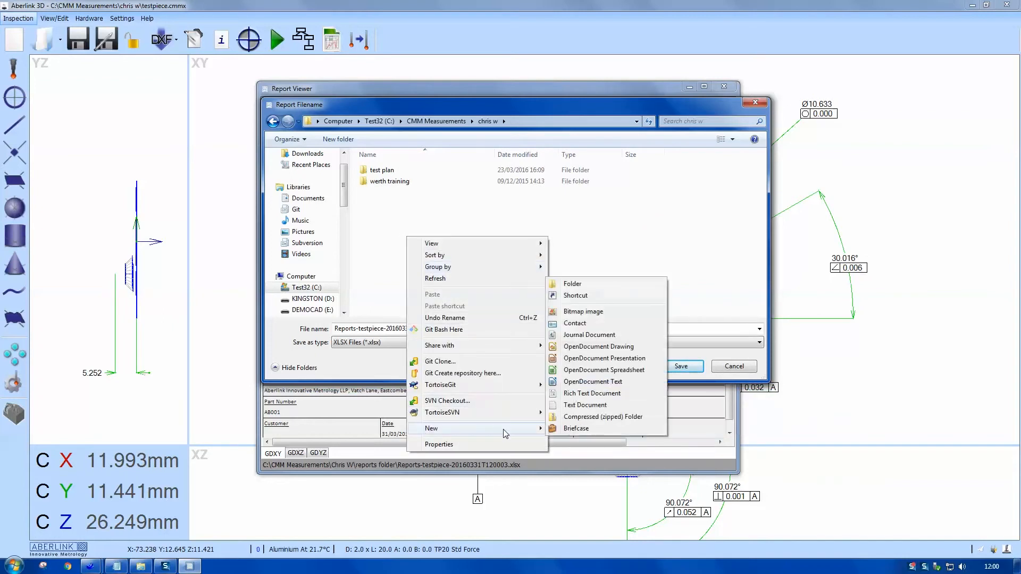
left_click(578, 288)
type("rEPO")
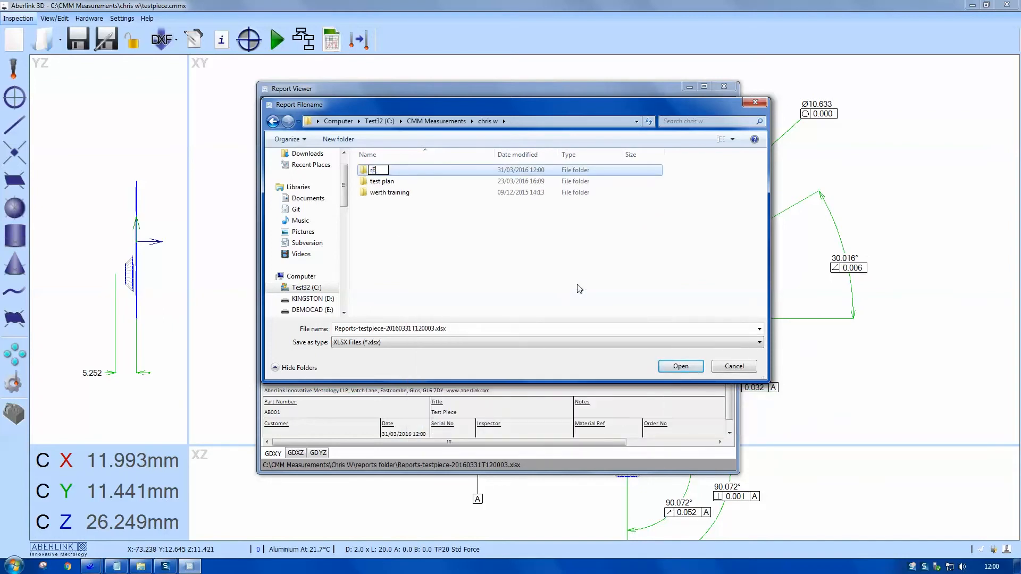
key("BackSpace")
key("BackSpace")
key("BackSpace")
type("epo")
key("Return")
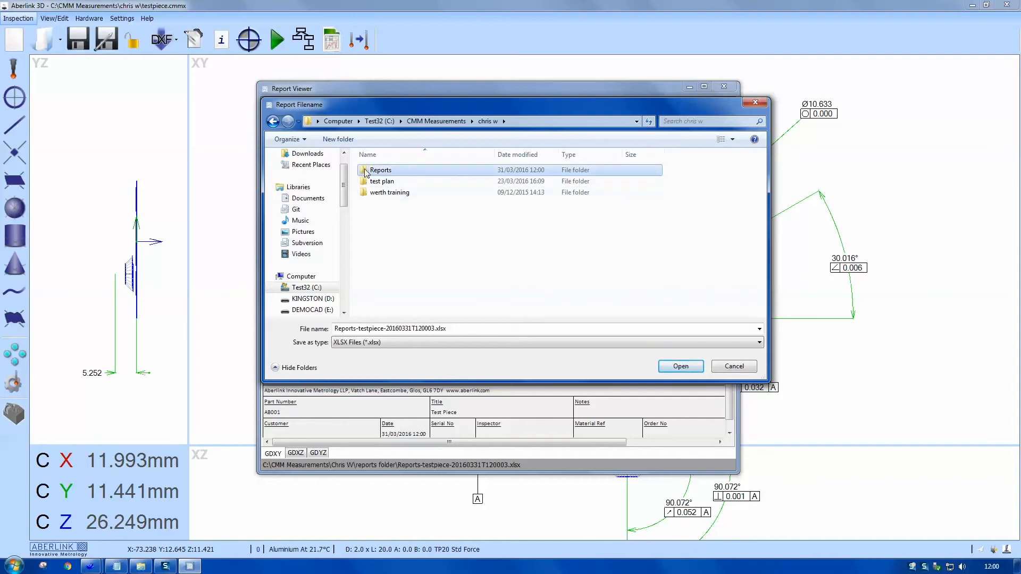
Save the graphic report as Reports-testpiece-20160331T120003.xlsx in the Reports folder.
left_click(462, 328)
left_click(678, 369)
left_click(679, 367)
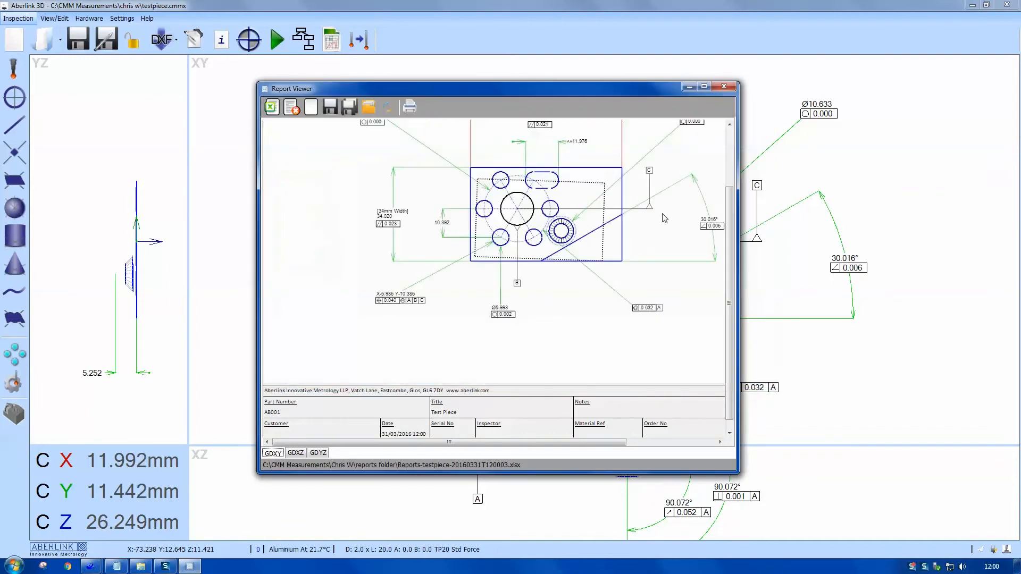
Clear the report viewer and reopen the saved Reports-testpiece-20160331T120003.xlsx from the Reports folder.
left_click(311, 109)
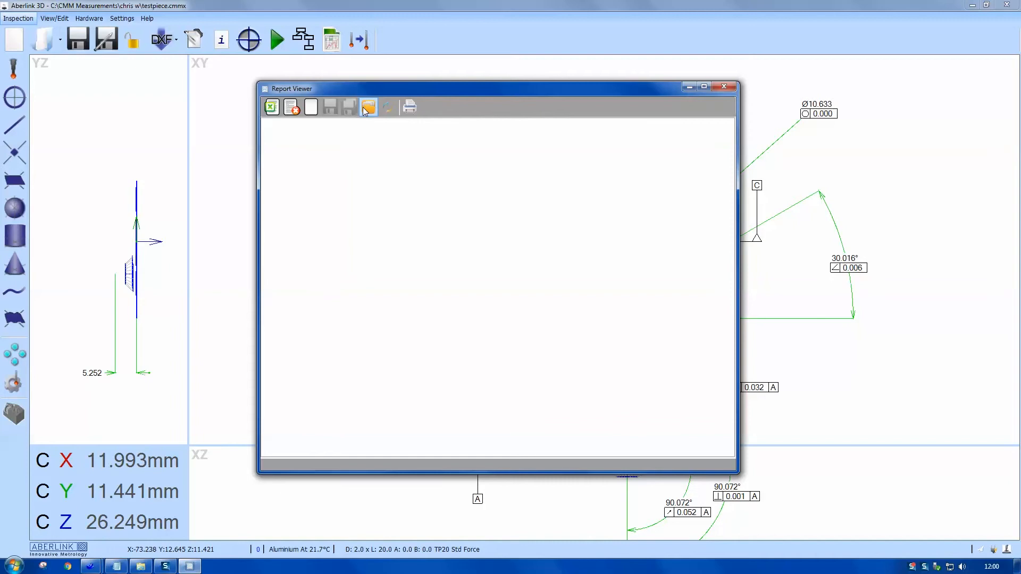
left_click(272, 108)
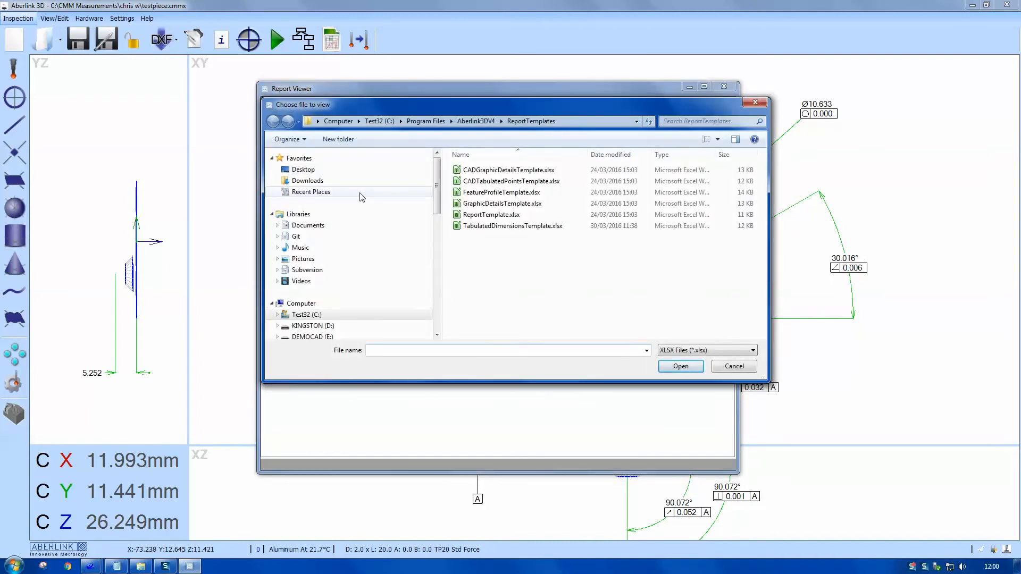
left_click(330, 316)
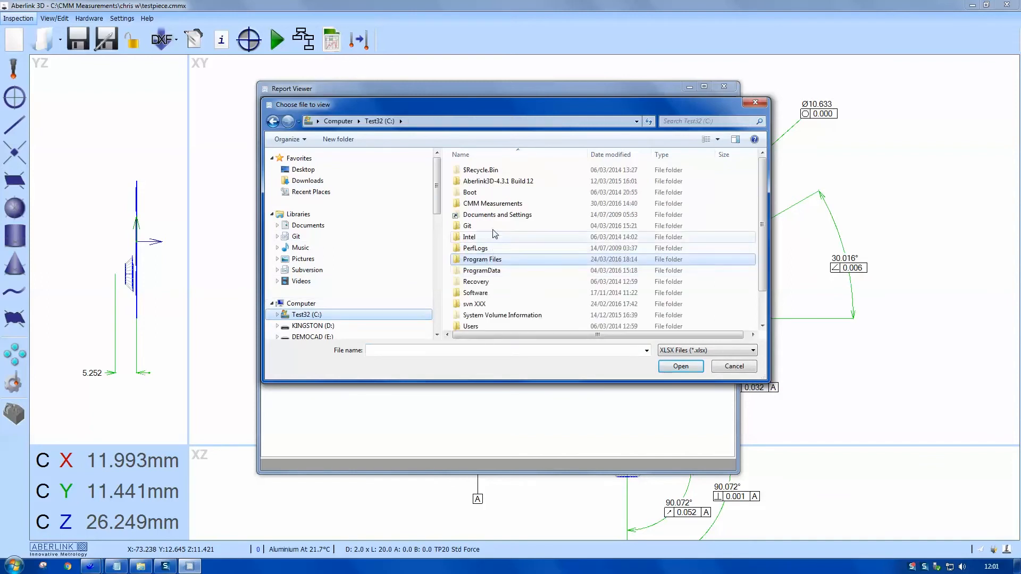
double_click(483, 204)
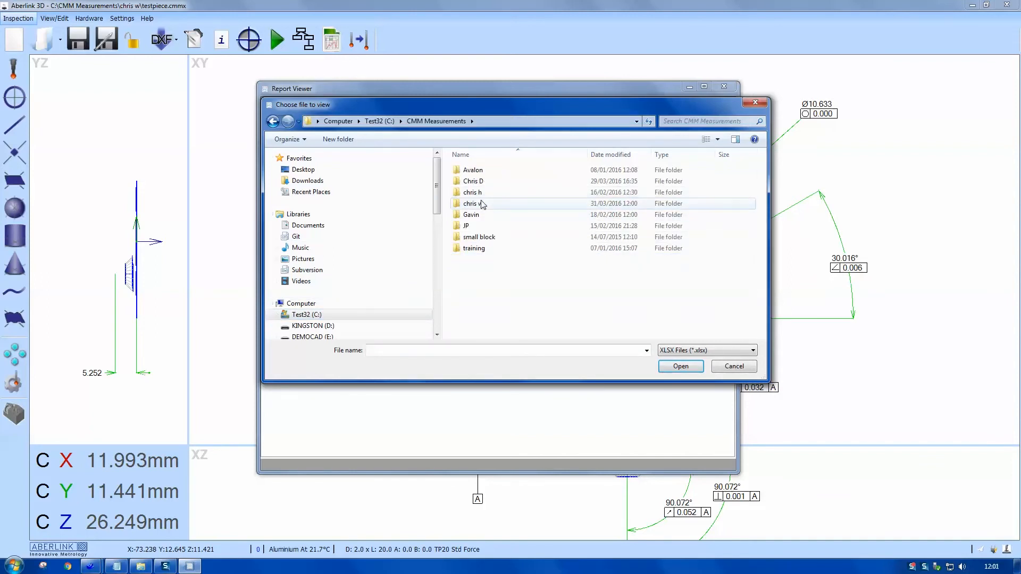
double_click(483, 204)
double_click(477, 170)
left_click(478, 170)
left_click(670, 366)
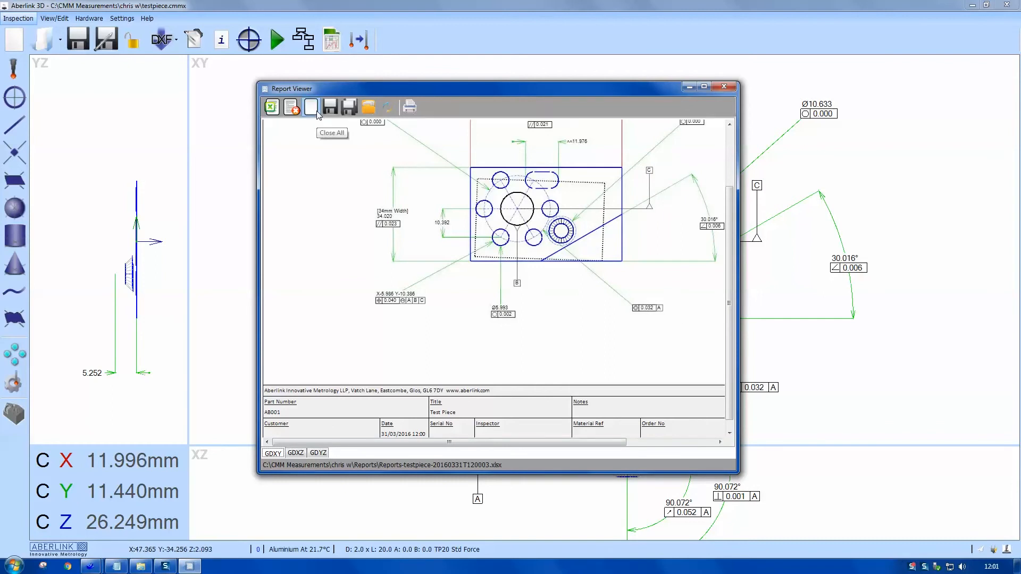
Close the viewed report and run the Tabulated Dimensions report in place of Graphic Details.
left_click(315, 110)
left_click(723, 86)
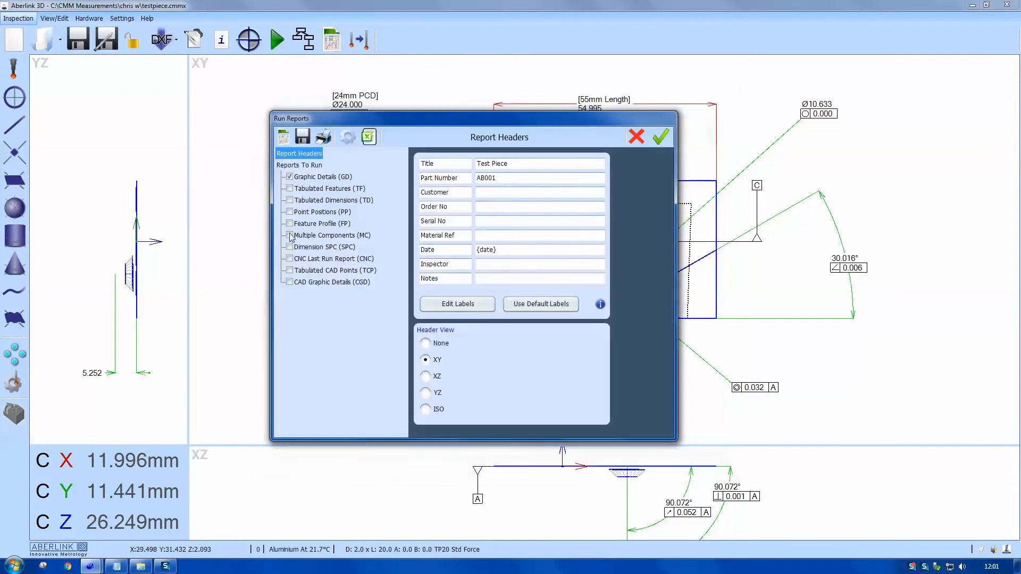
left_click(290, 201)
left_click(290, 177)
left_click(284, 138)
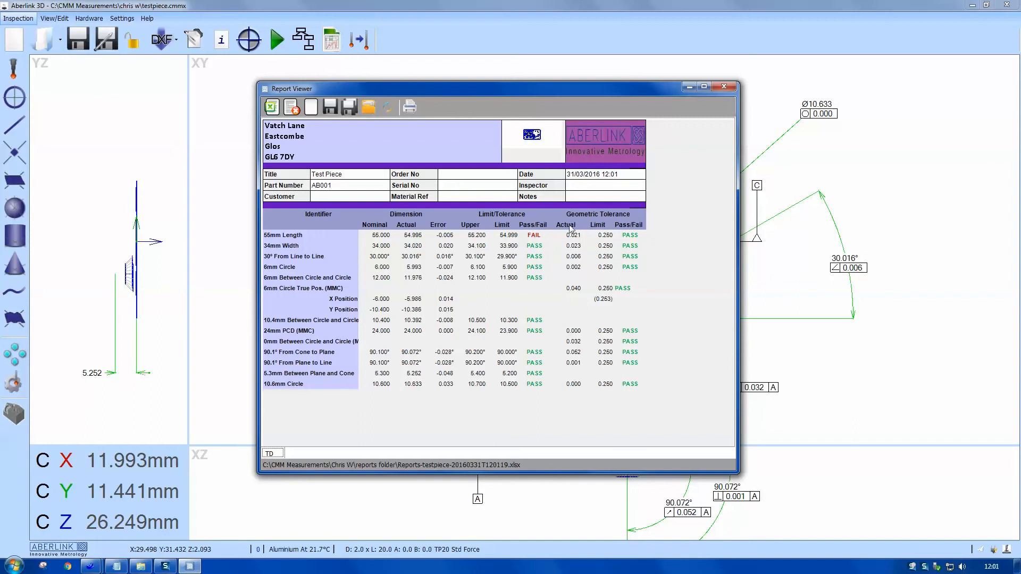
Try to save the tabulated report under the name tabulated testpiece, keeping the prefilled reports folder path.
left_click(331, 108)
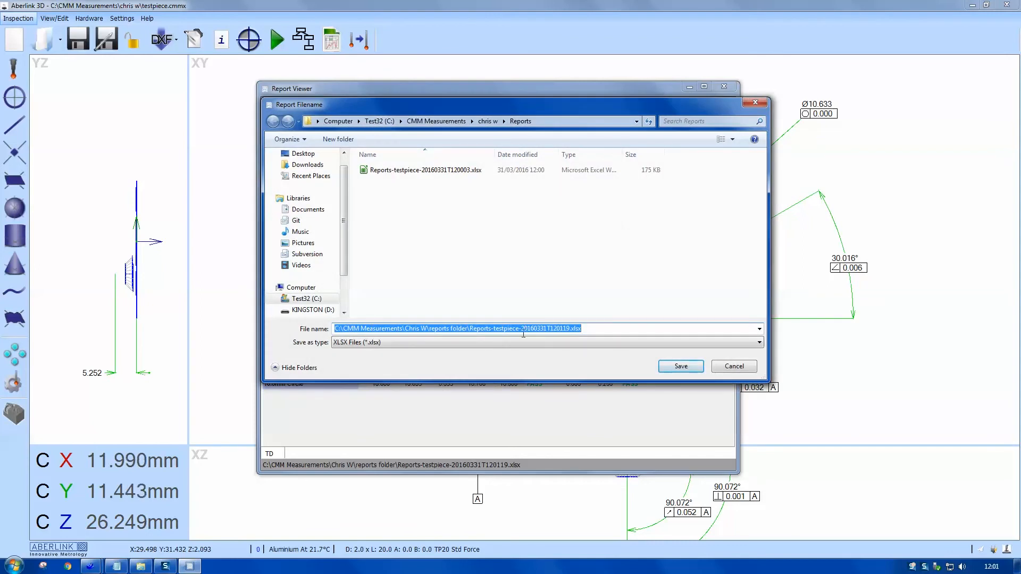
left_click_drag(584, 327, 470, 328)
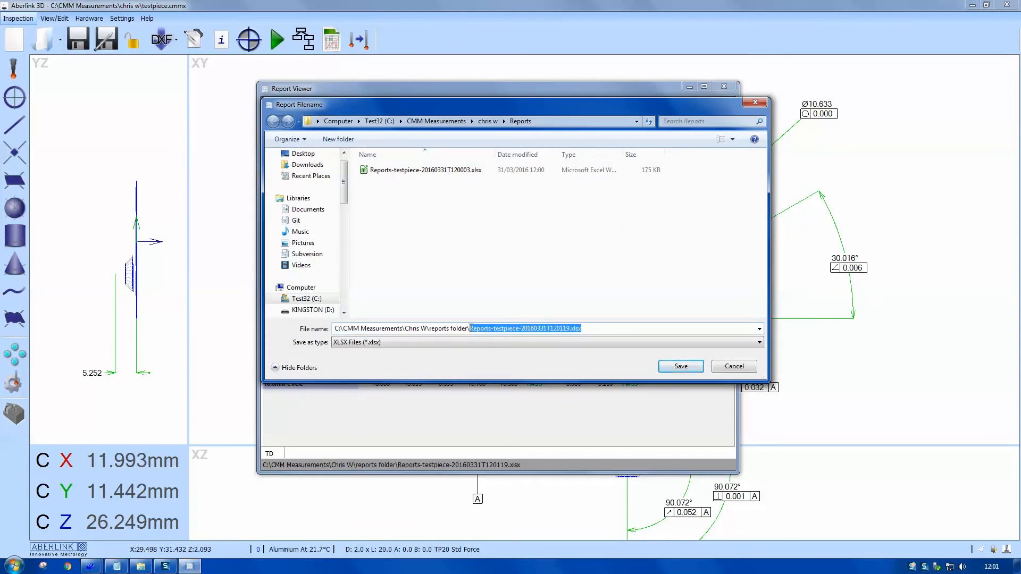
type("tabulated")
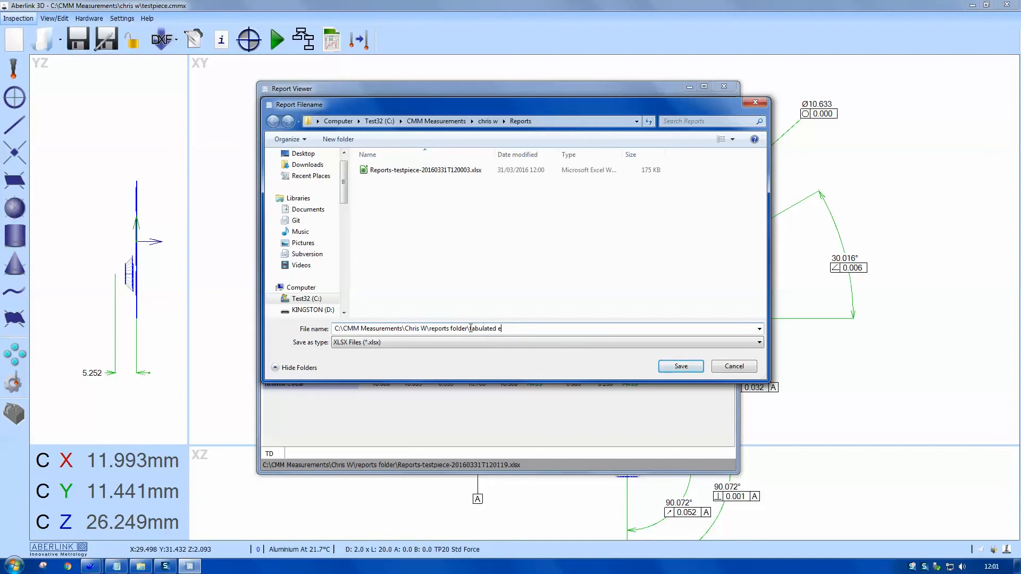
type("testpiece")
left_click(697, 367)
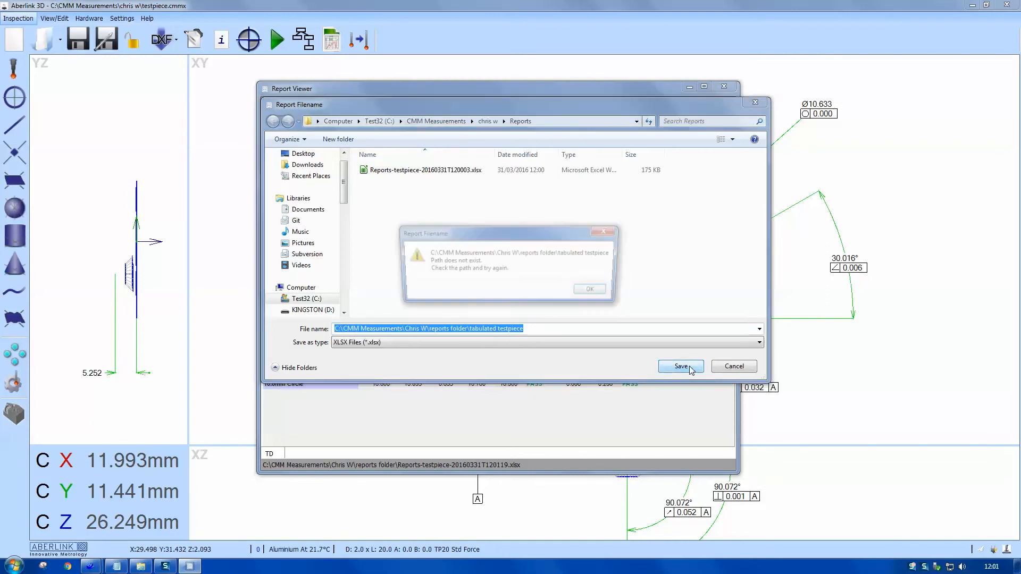
left_click(595, 292)
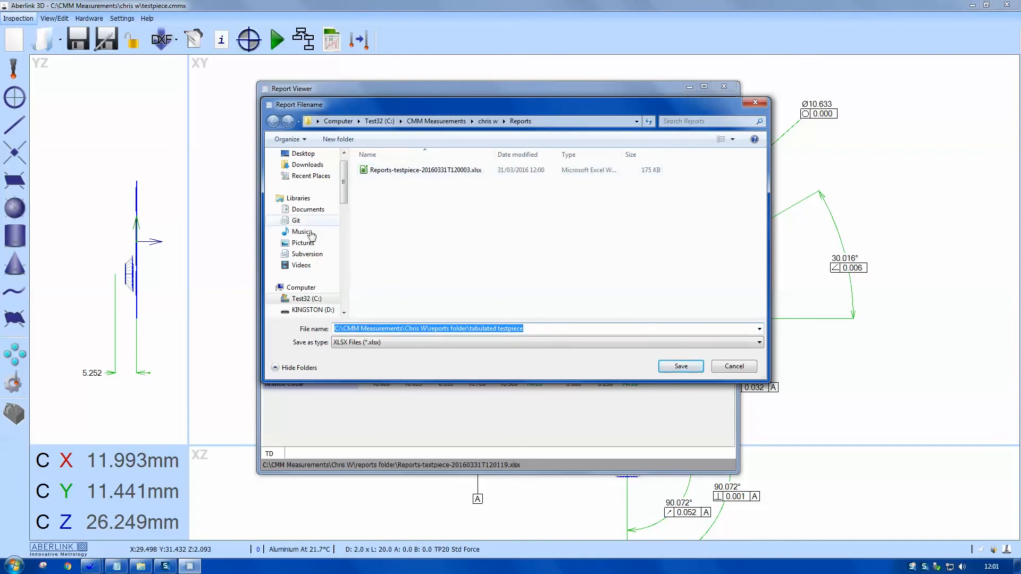
Save the report as tabulated testpiece in the personal Reports folder under C:\CMM Measurements, and close the report viewer and accept the report setup.
left_click(317, 299)
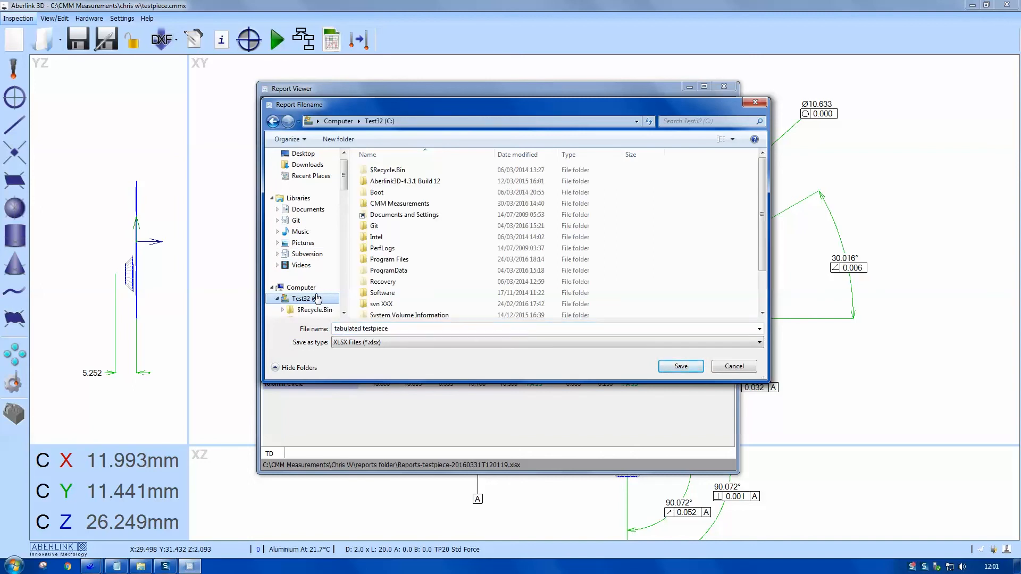
double_click(388, 203)
double_click(378, 203)
left_click(372, 175)
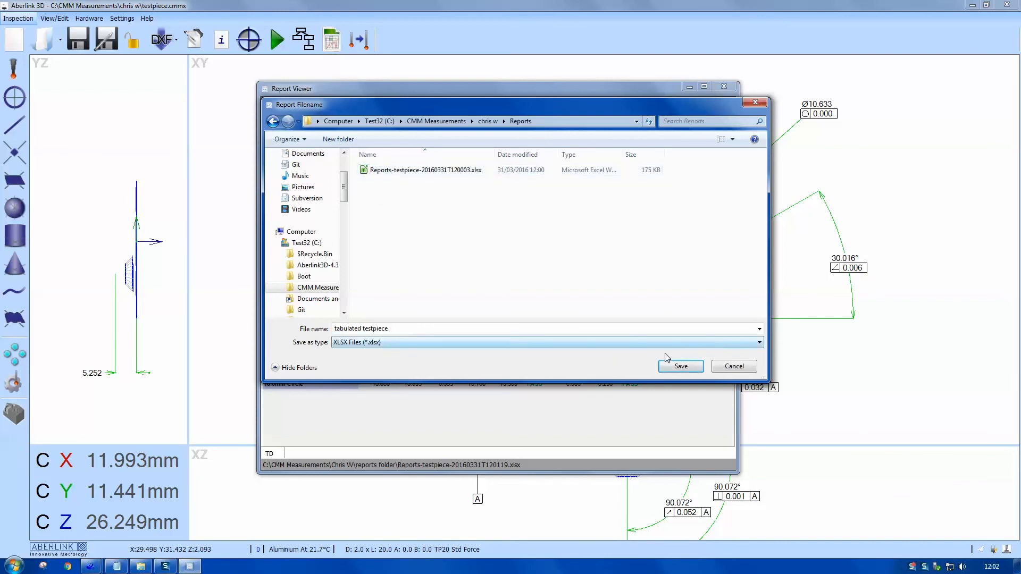
left_click(670, 362)
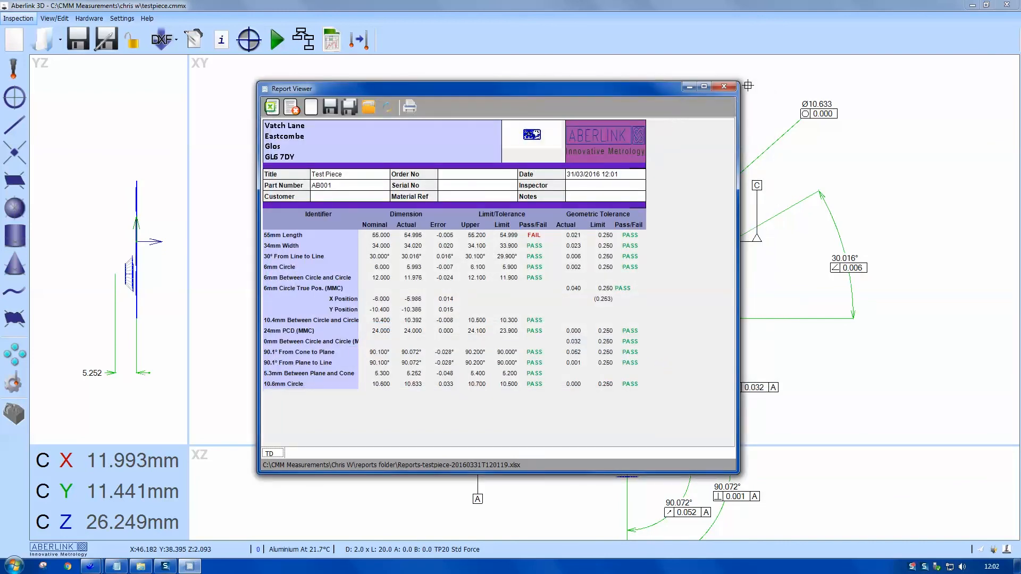
left_click(723, 87)
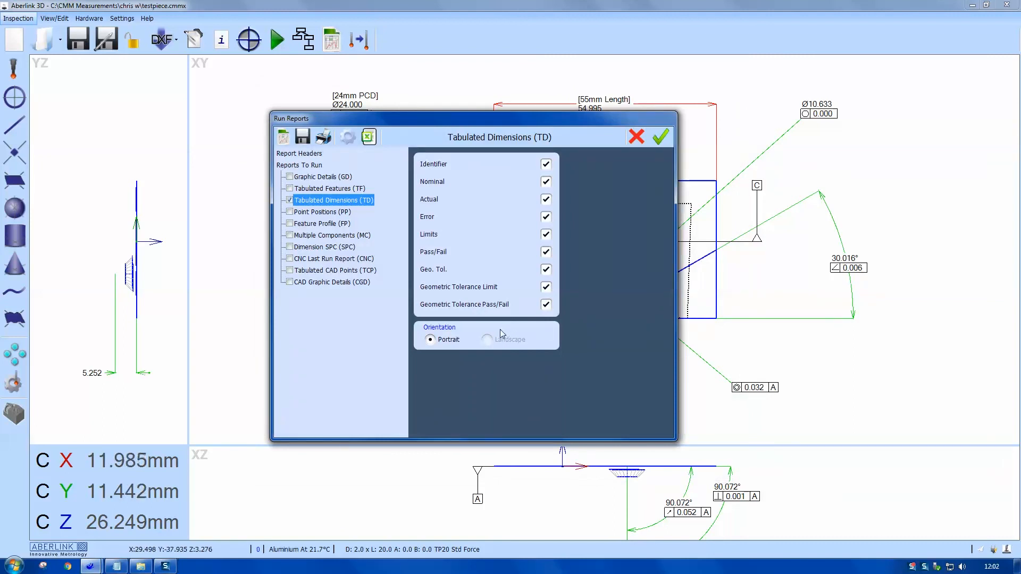
left_click(661, 138)
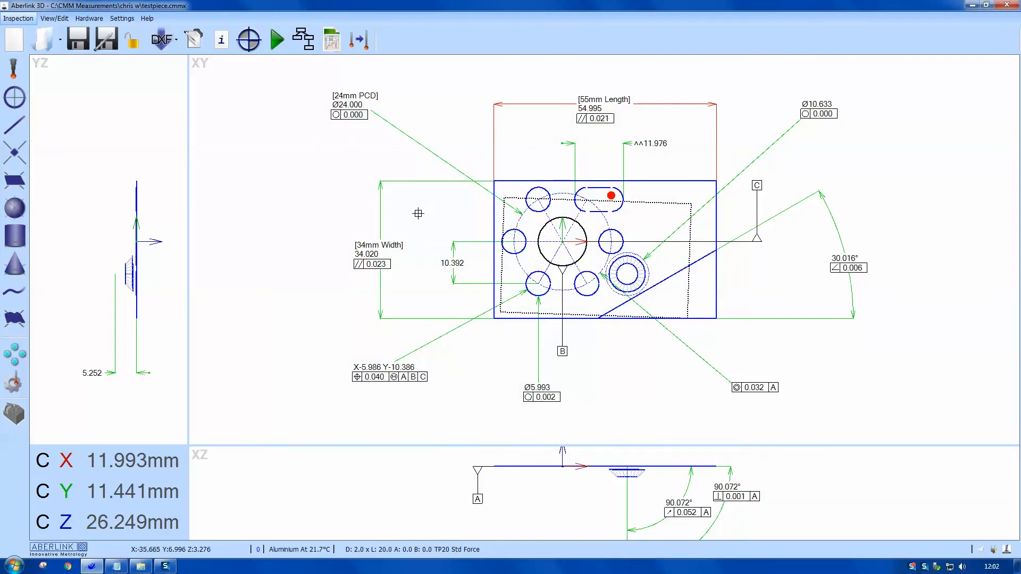